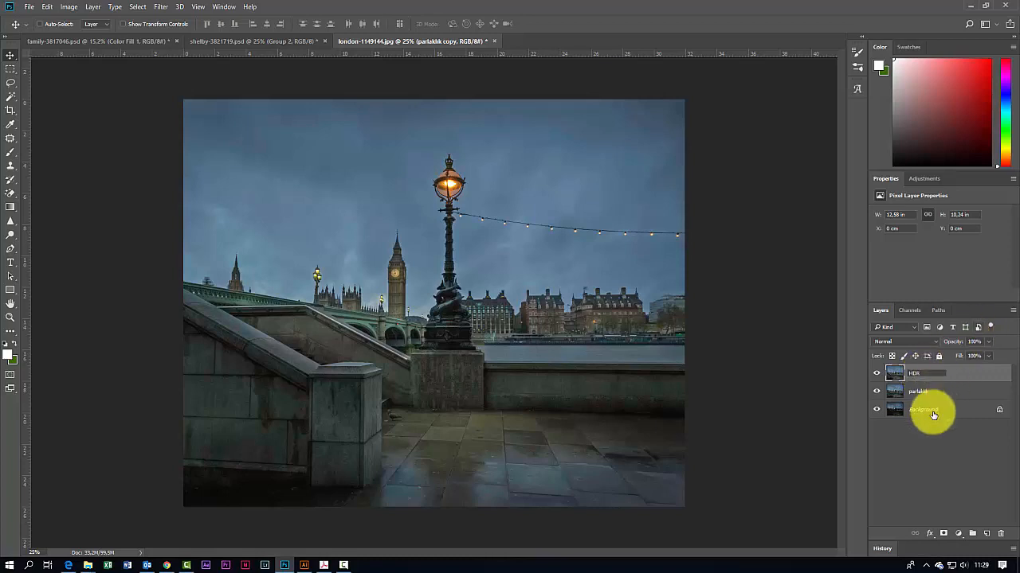
- Finish naming the top layer HDR and invert its colours
click(926, 448)
click(916, 373)
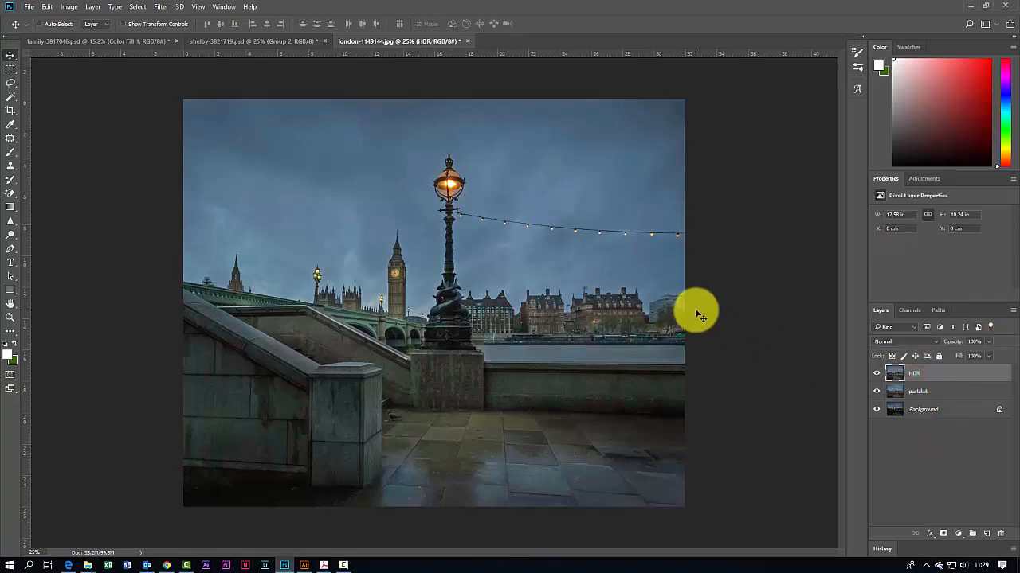
click(70, 8)
mouse_move(130, 34)
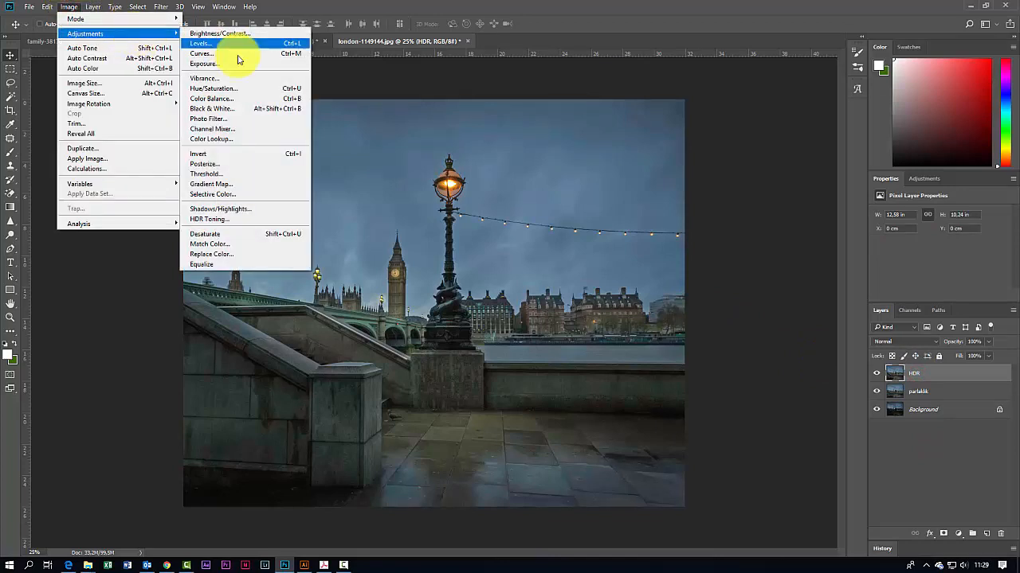
click(279, 156)
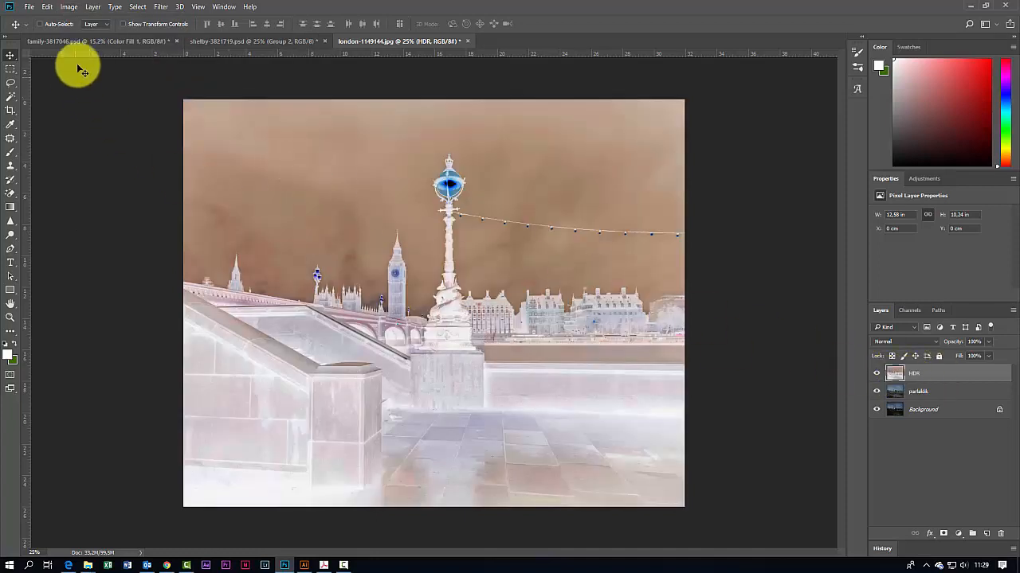
- Apply the Equalize adjustment to the inverted HDR layer
click(68, 7)
click(114, 36)
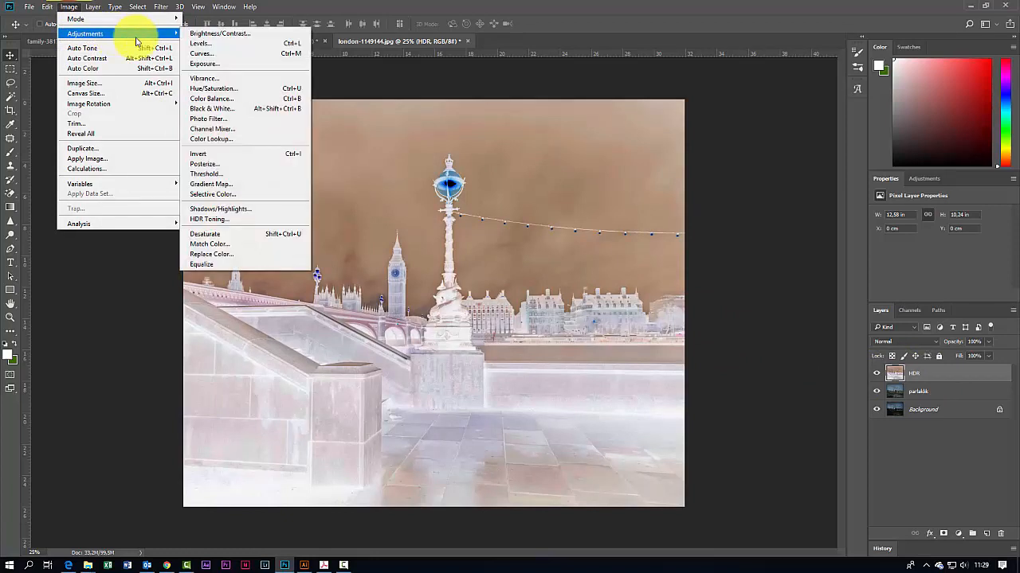
click(212, 266)
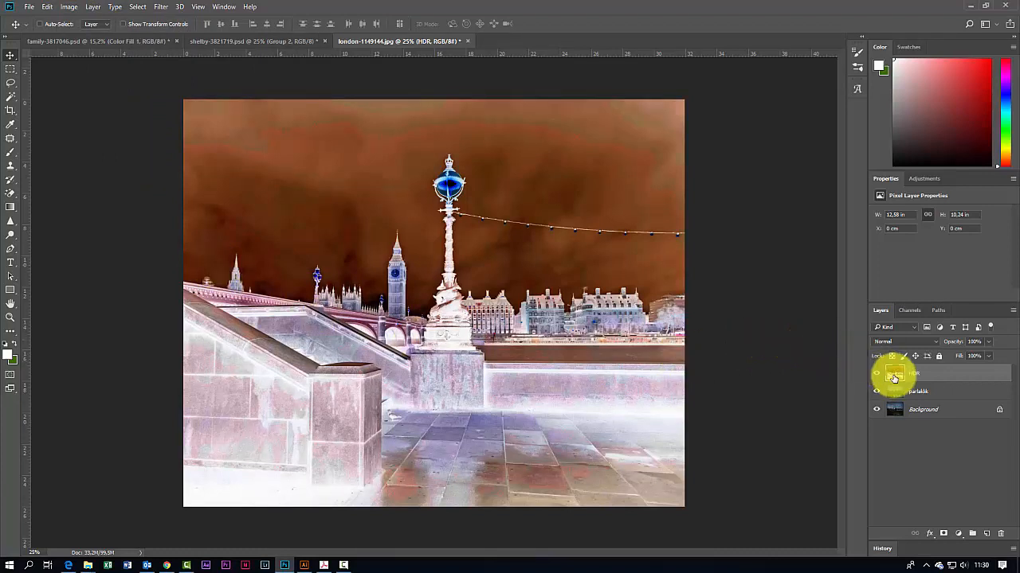
- Desaturate the HDR layer to turn it into a greyscale negative
click(69, 8)
click(69, 8)
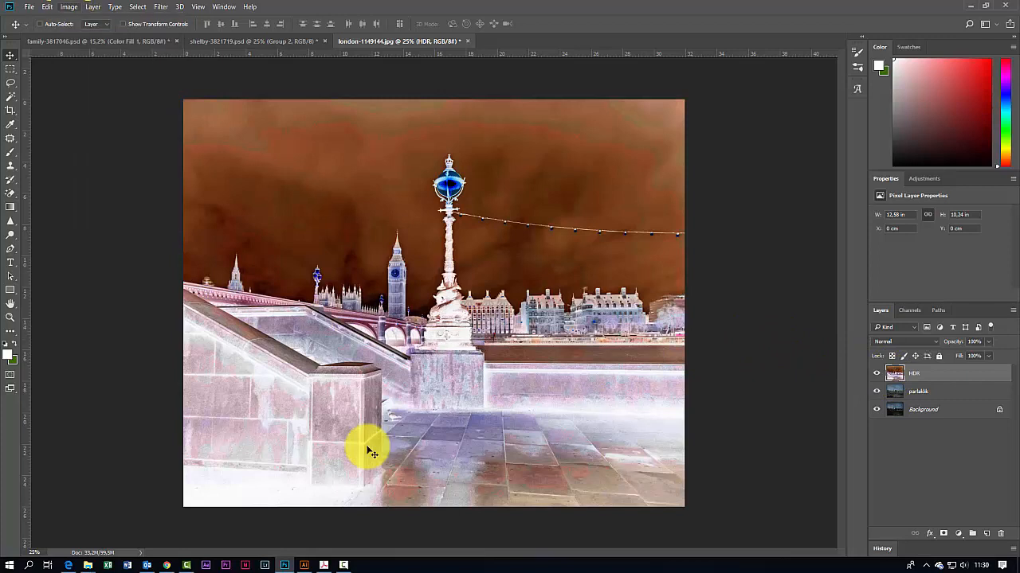
click(69, 8)
mouse_move(141, 35)
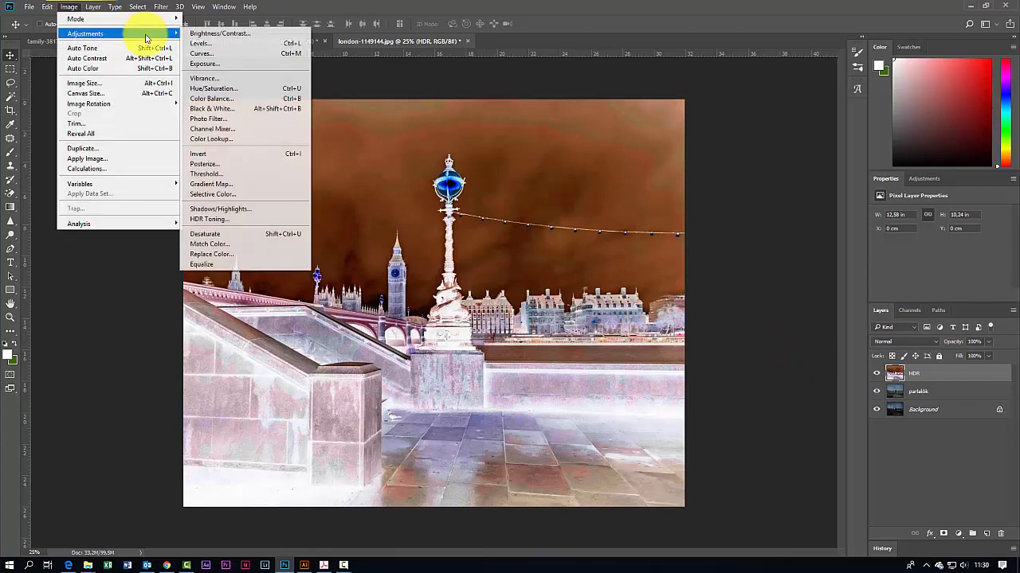
click(267, 234)
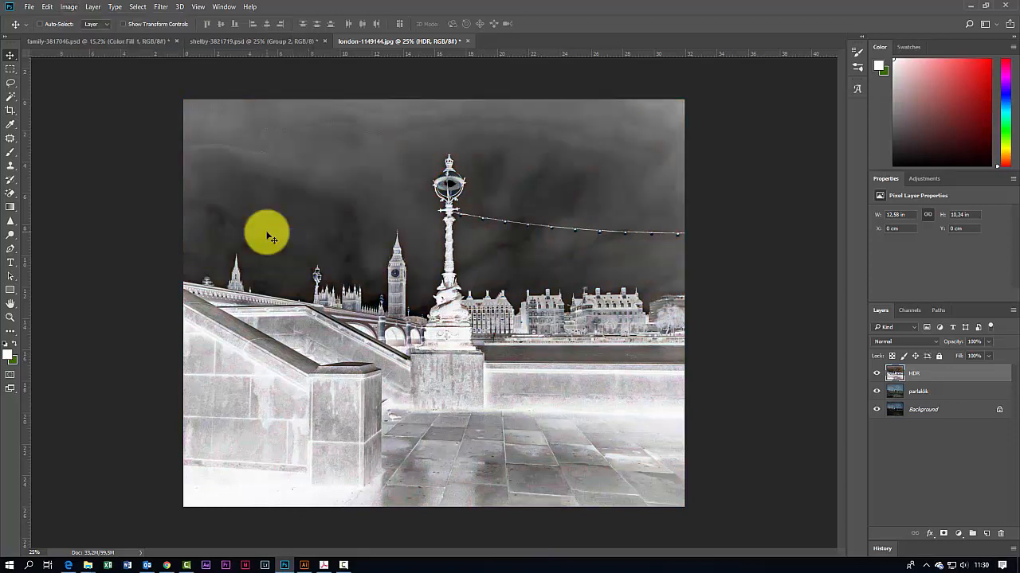
- Convert the HDR layer to a smart object and set its blend mode to Overlay
drag(890, 372, 918, 375)
right_click(917, 375)
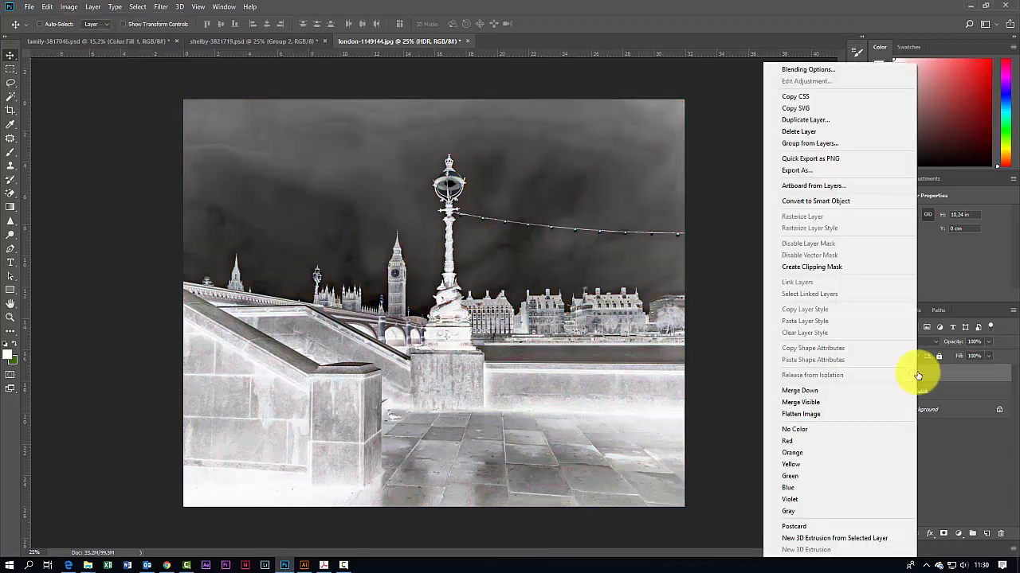
click(819, 205)
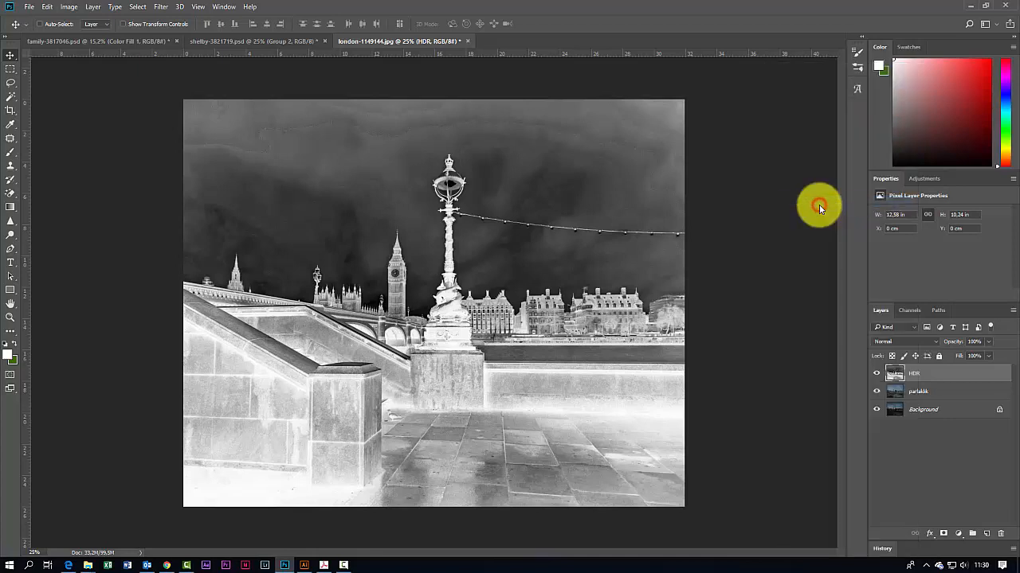
click(892, 343)
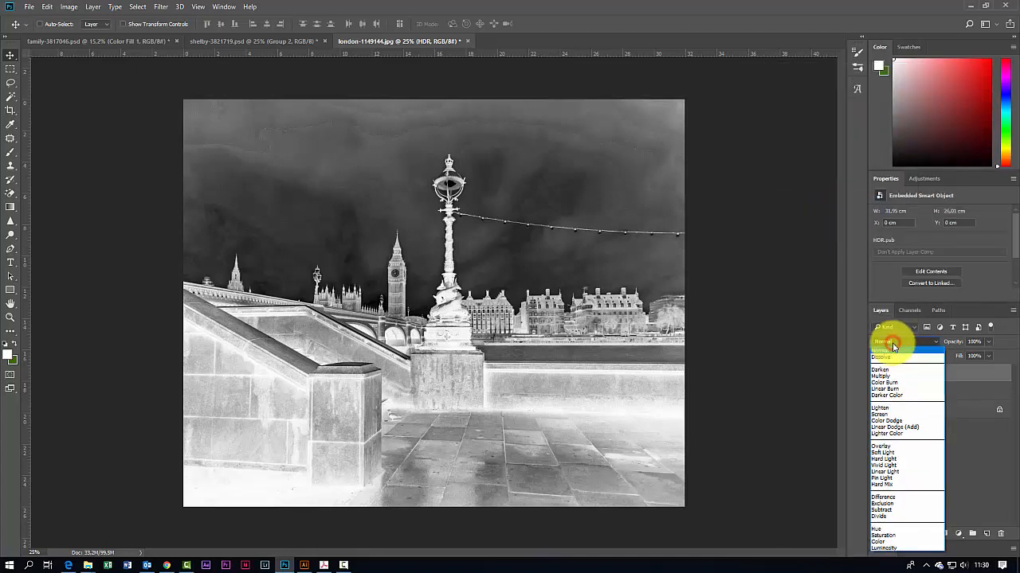
click(889, 449)
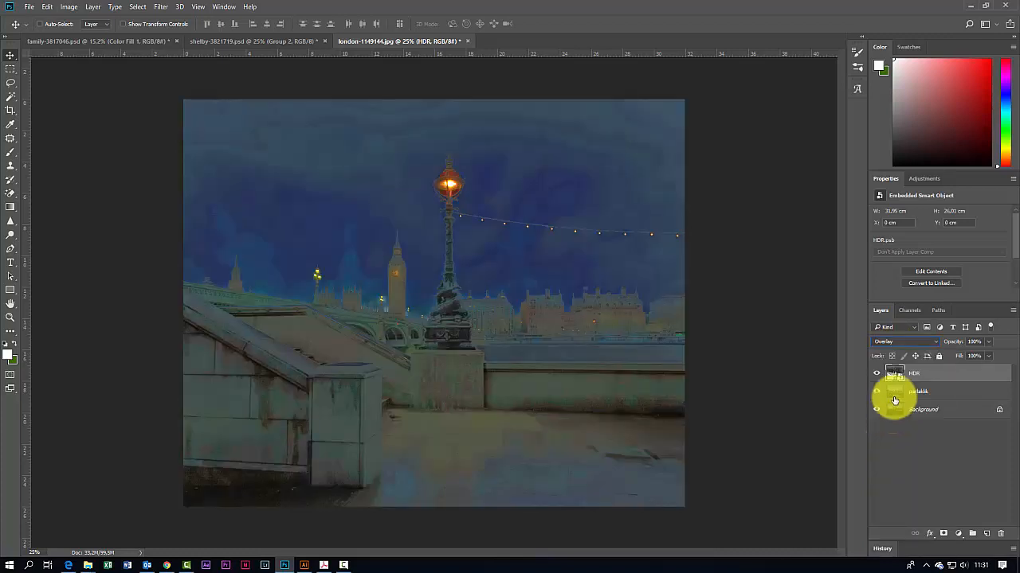
click(900, 375)
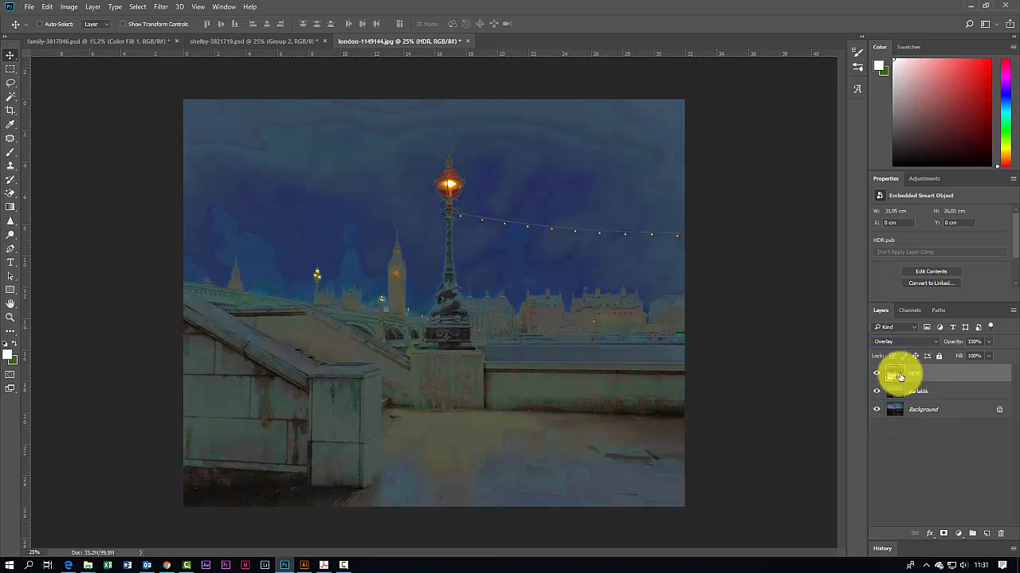
- Apply a Gaussian Blur with a radius of 81.2 pixels to the HDR smart object
click(161, 7)
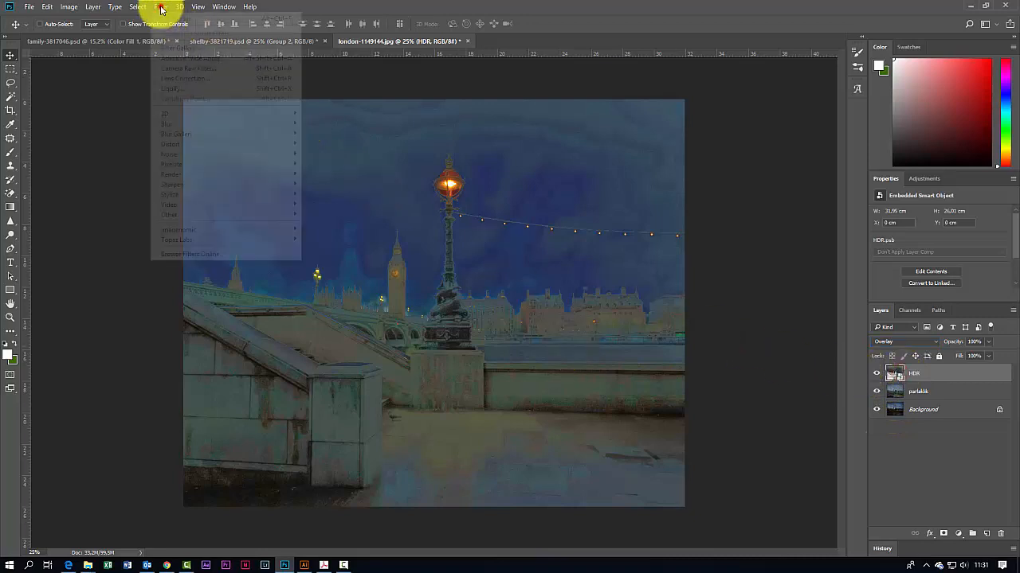
mouse_move(277, 124)
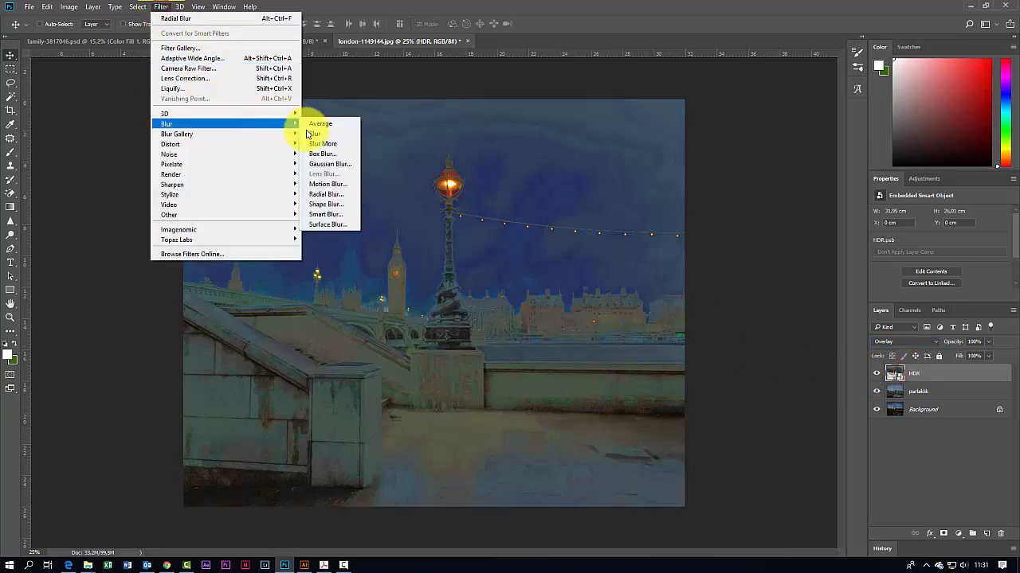
click(335, 164)
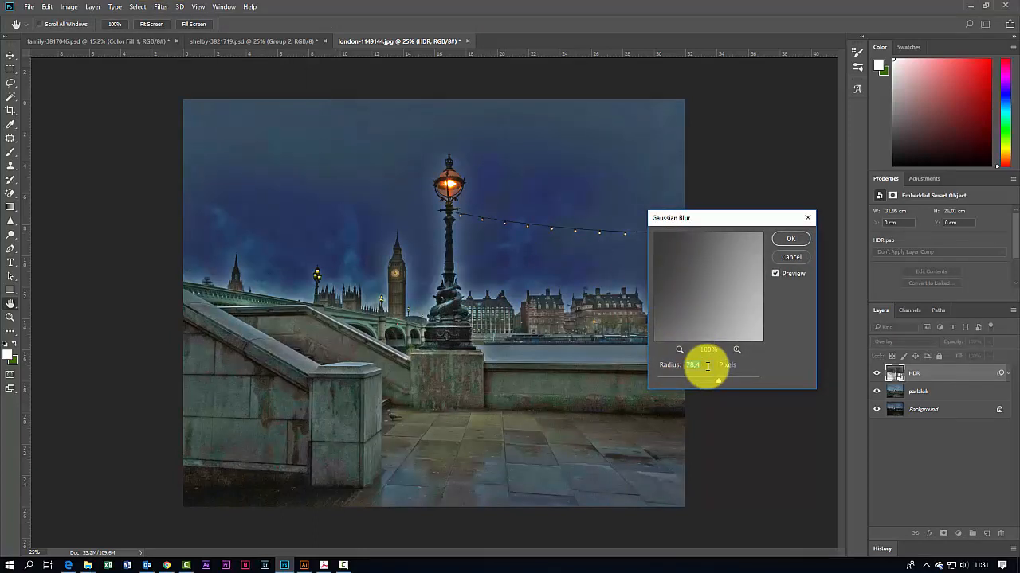
mouse_move(706, 366)
mouse_down()
mouse_move(677, 366)
mouse_move(718, 383)
mouse_up()
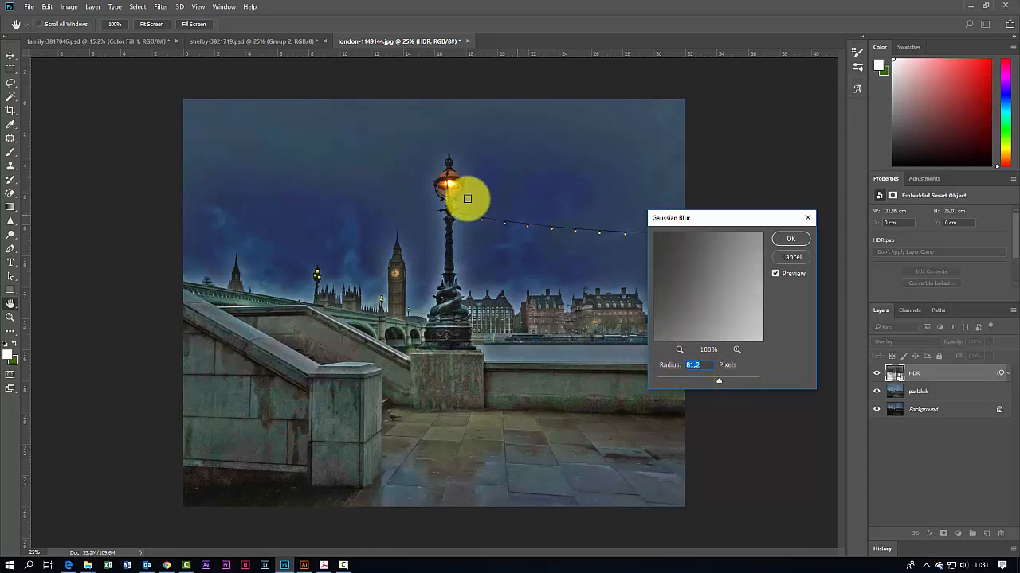
click(790, 242)
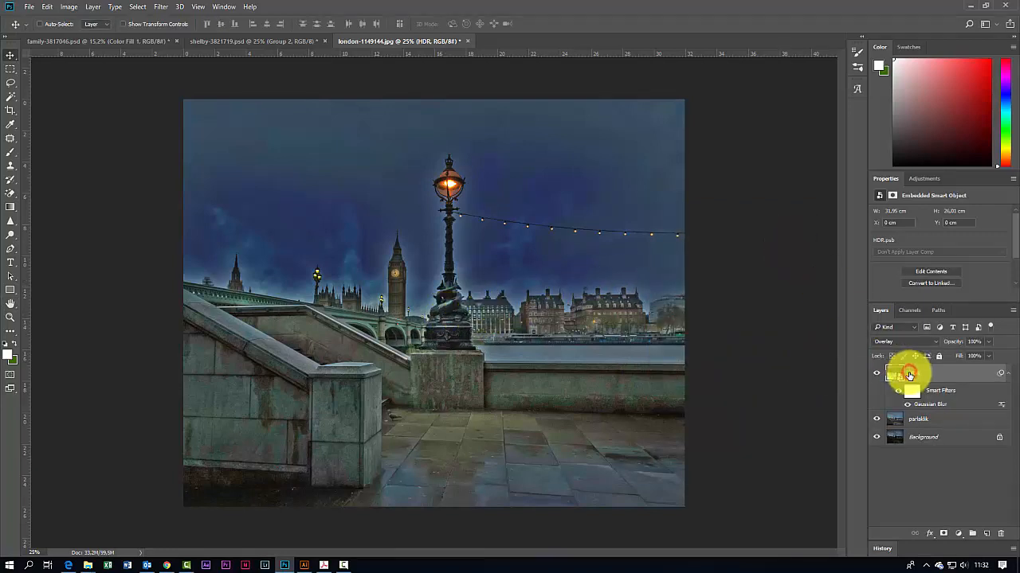
- Stamp all visible layers onto a new layer above HDR and set its blend mode to Hard Light
key(ctrl+shift+alt+n)
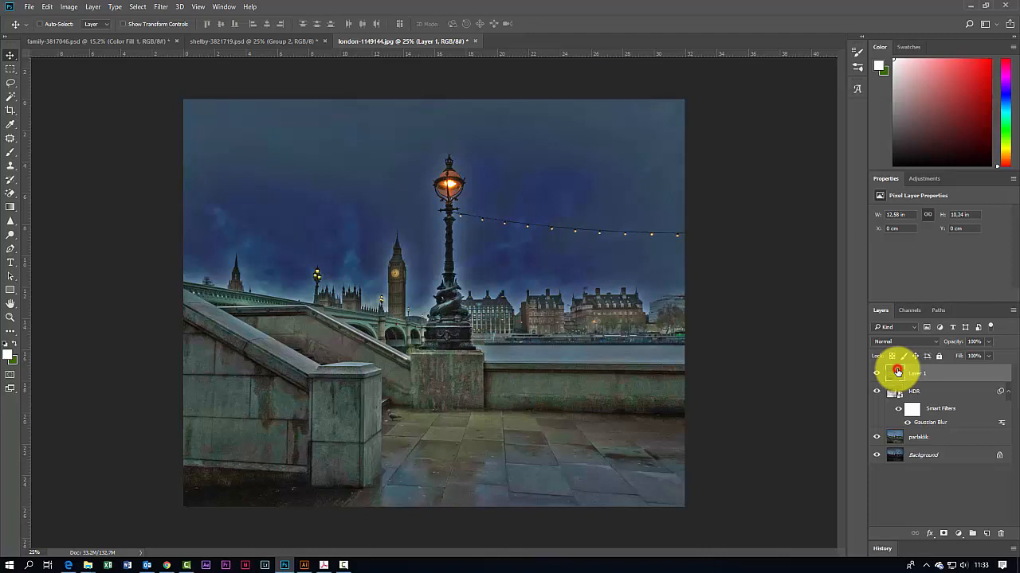
click(899, 342)
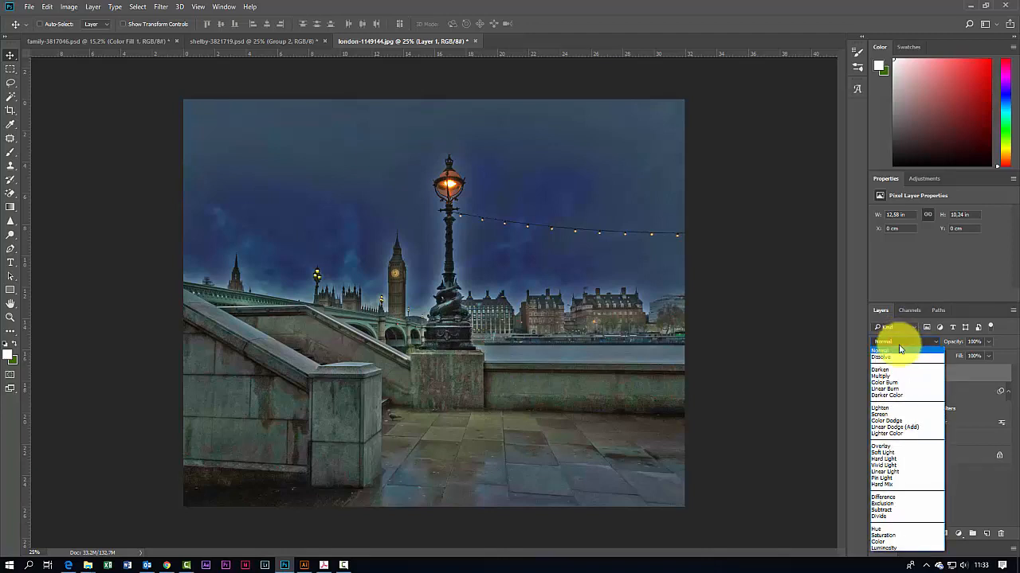
click(890, 460)
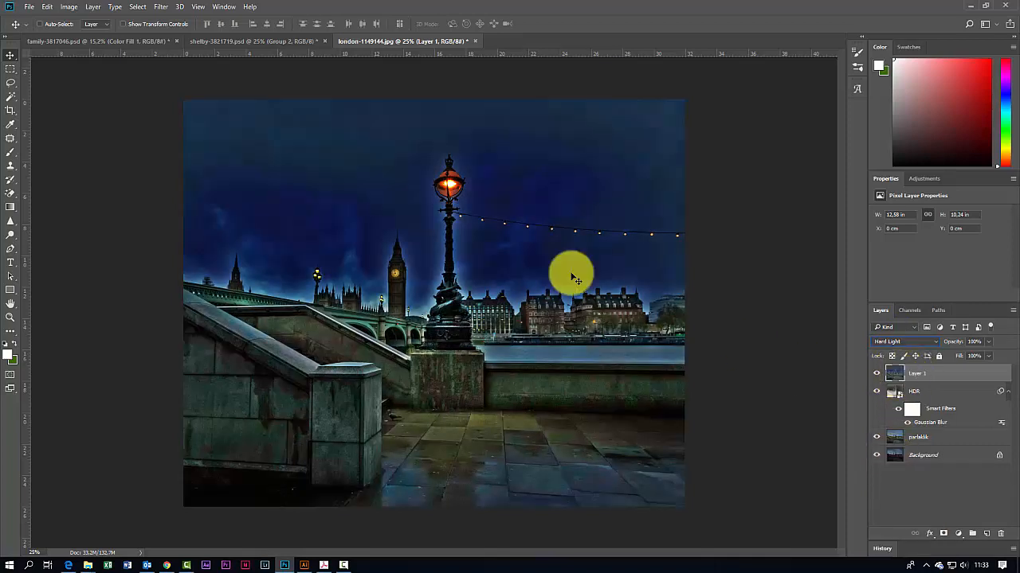
- Apply a Gaussian Blur with a radius of 20 pixels to the Hard Light layer and compare the image with and without it
click(157, 8)
mouse_move(271, 123)
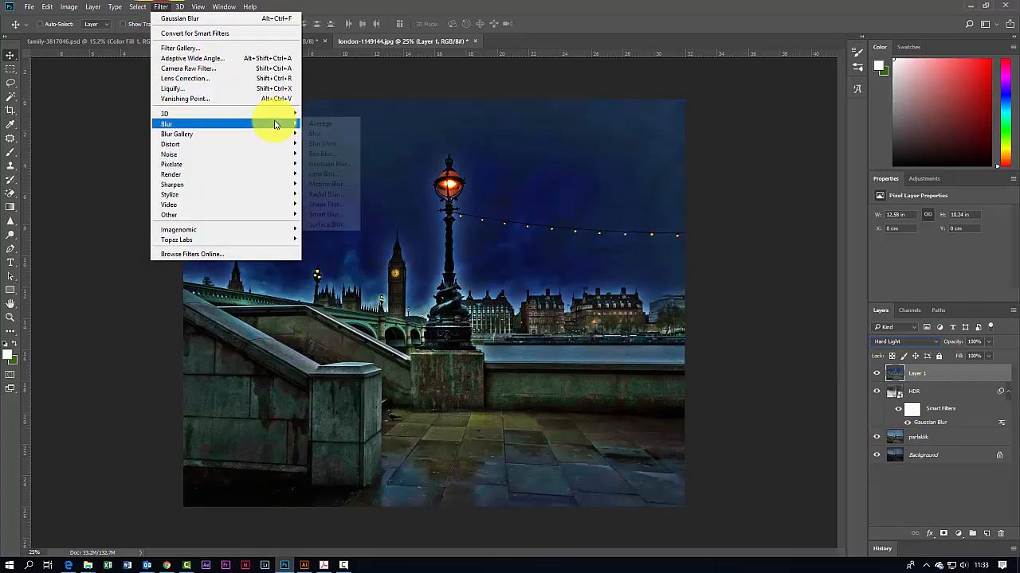
click(335, 164)
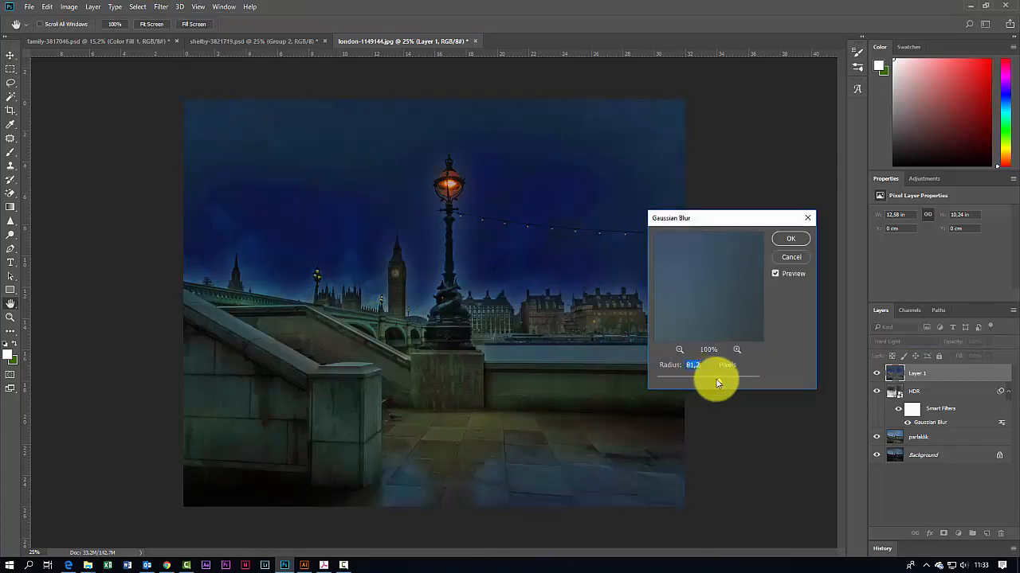
mouse_move(720, 380)
mouse_down()
mouse_move(682, 383)
mouse_move(702, 385)
mouse_up()
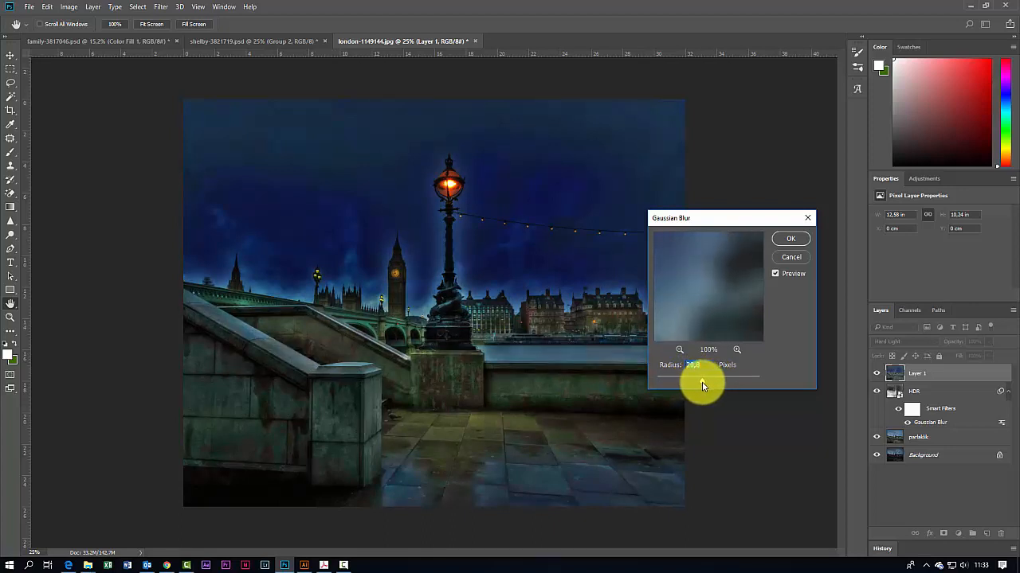
click(788, 241)
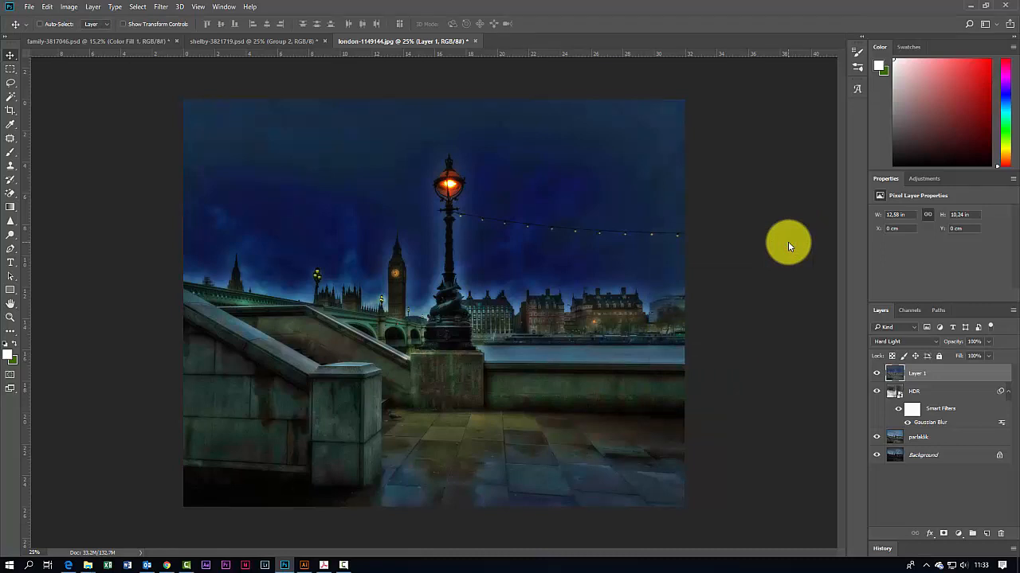
click(876, 374)
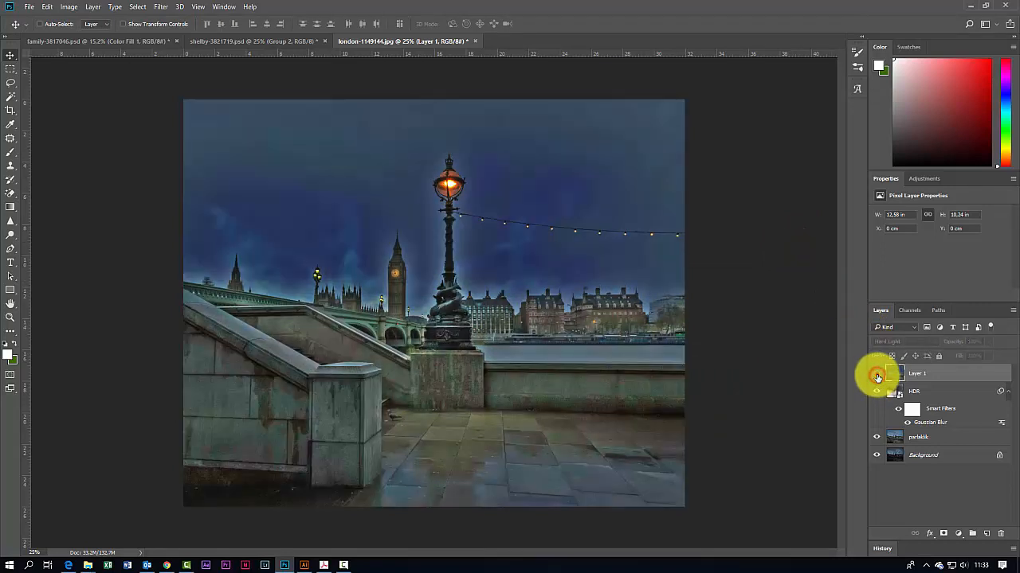
click(876, 374)
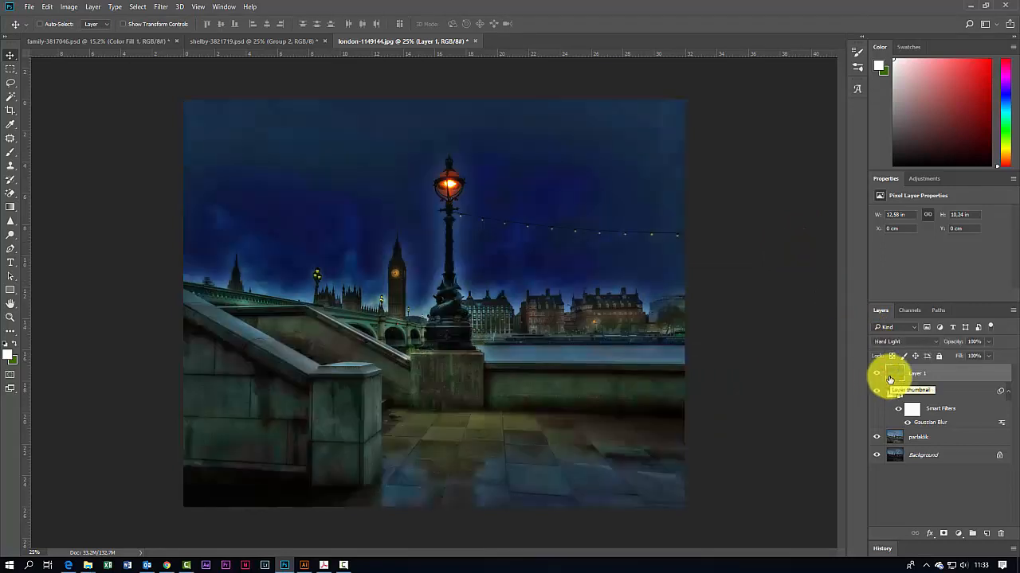
- Add a white layer mask to the blurred Hard Light layer and make the mask active
click(891, 375)
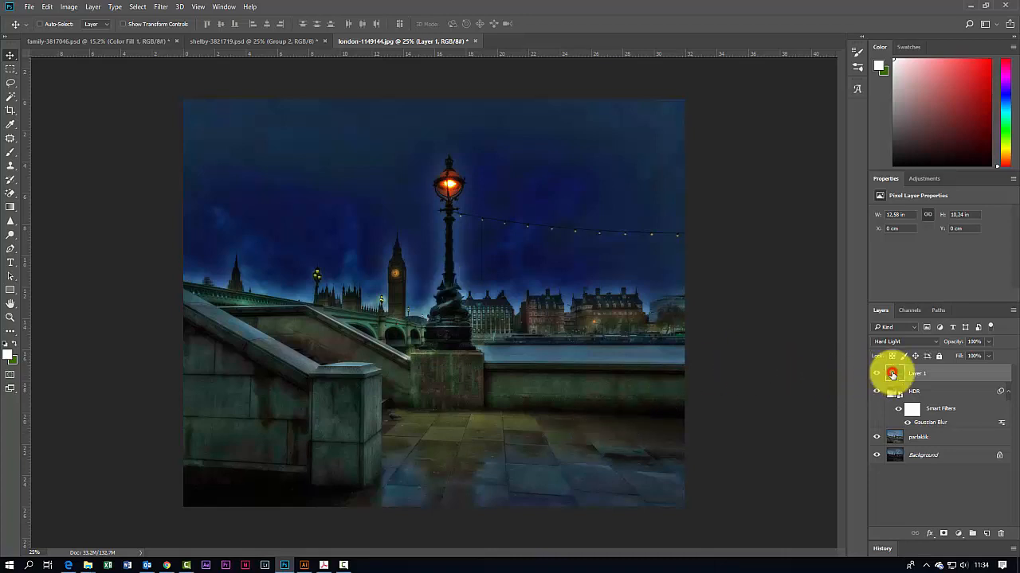
click(944, 533)
click(920, 373)
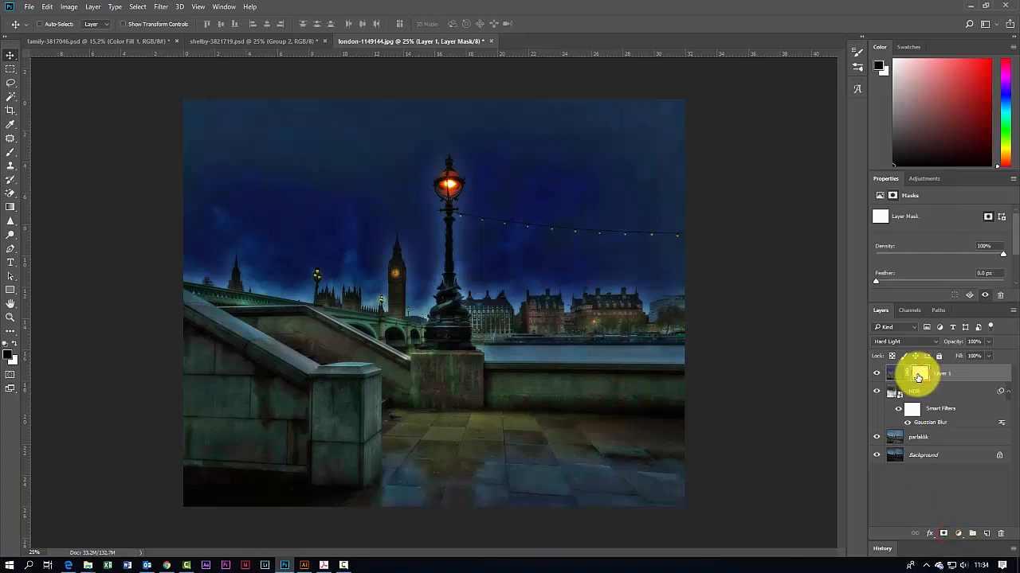
- Use Apply Image to apply the merged RGB image to the layer mask with Screen blending at 100% opacity, then compare the layer's effect
click(69, 7)
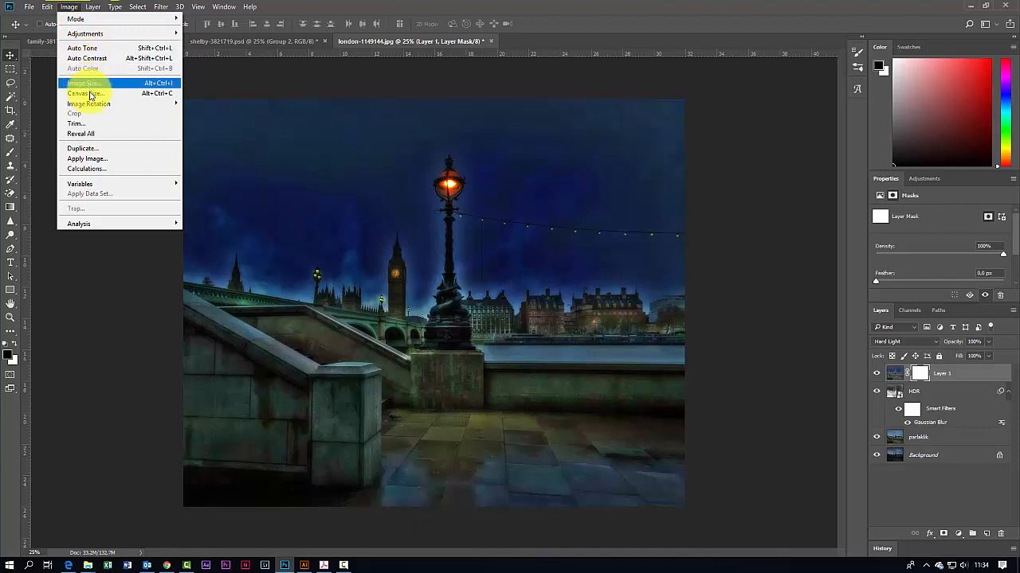
click(93, 163)
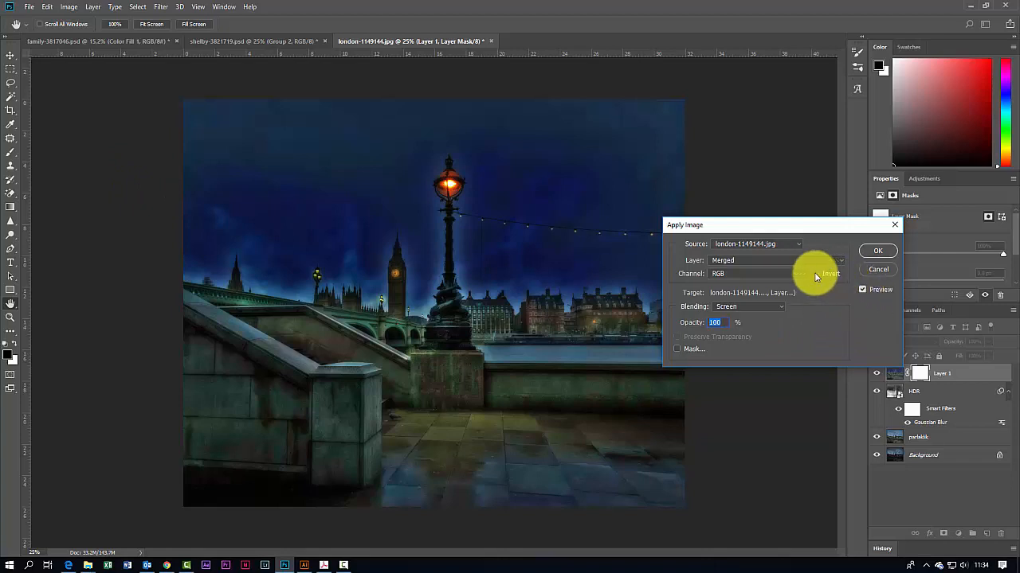
click(877, 254)
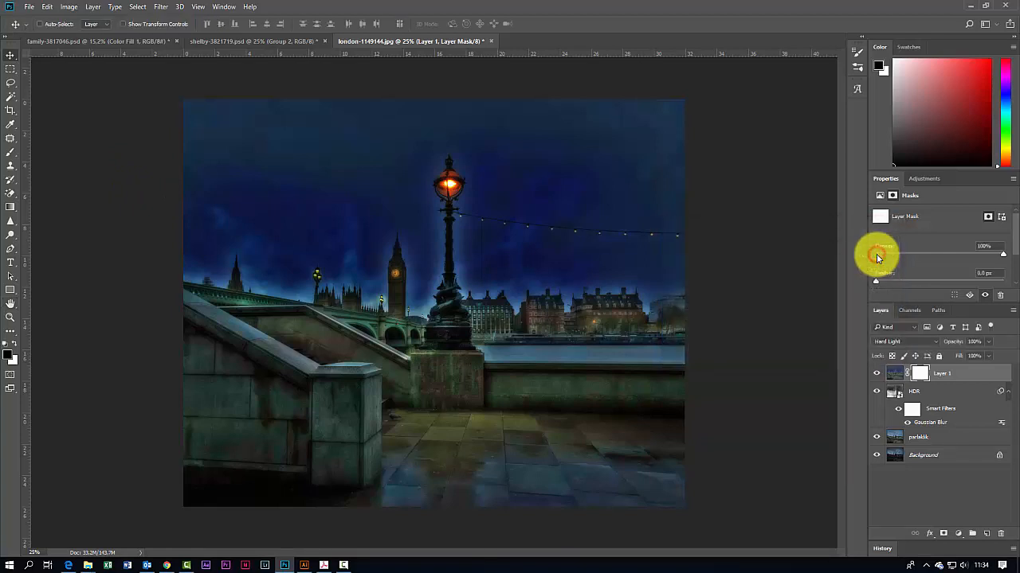
click(877, 374)
click(877, 373)
- Create a new layer above the masked Hard Light layer and stamp all visible layers onto it
click(902, 376)
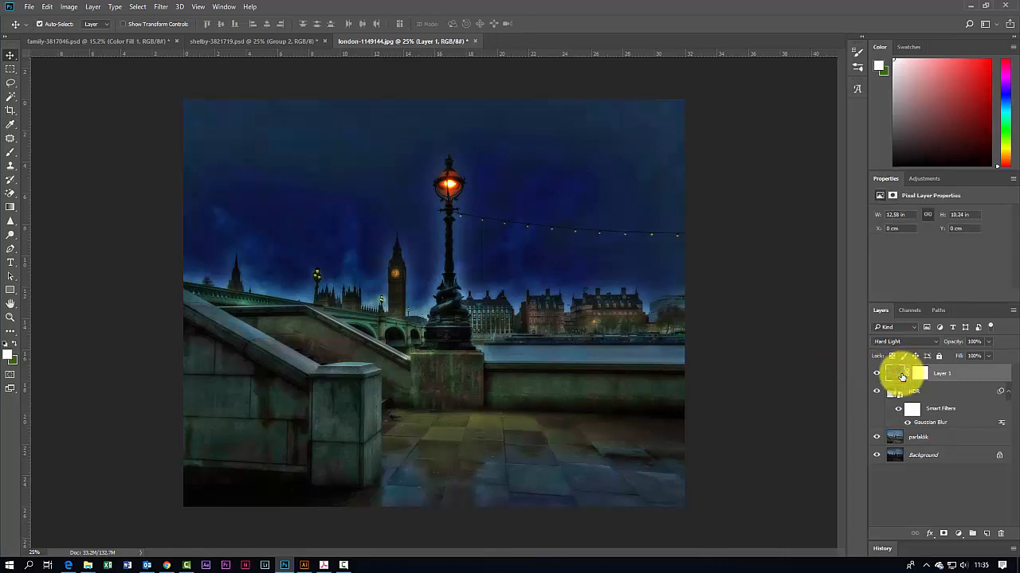
key(ctrl+shift+alt+n)
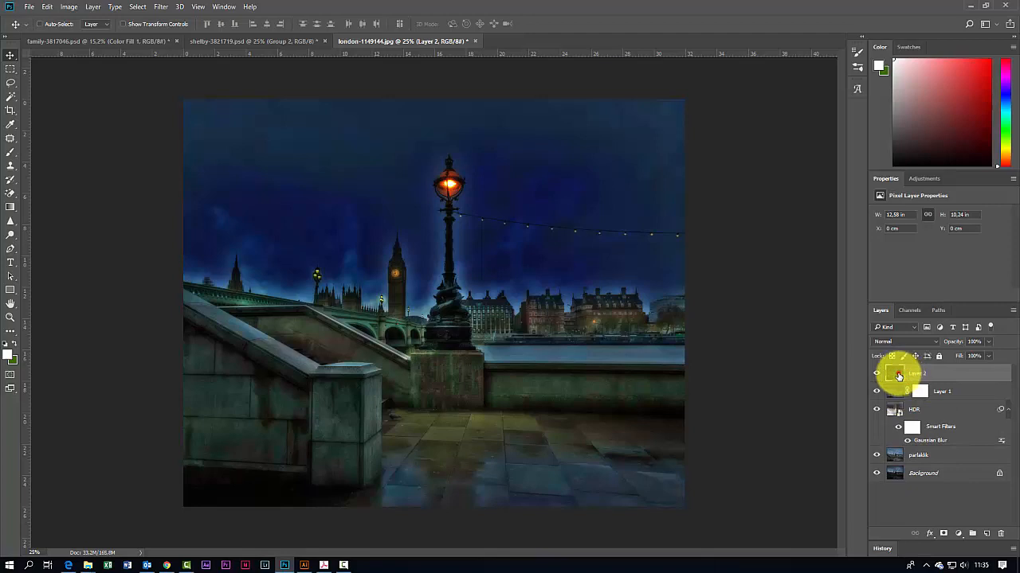
key(ctrl+shift+alt+e)
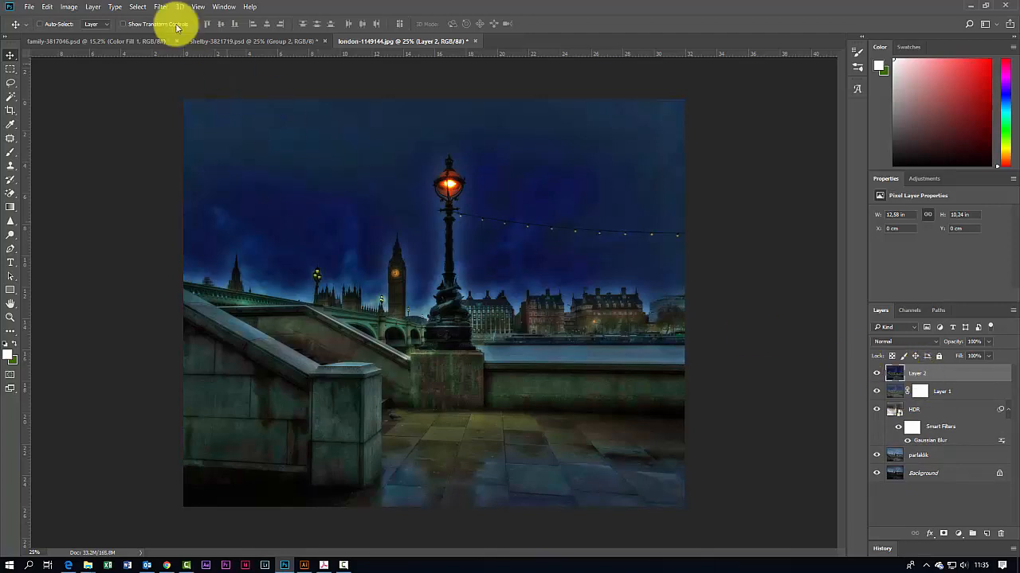
- Apply a High Pass filter with a radius of about 2 pixels to the stamped layer, checking the edge detail in the preview
click(160, 7)
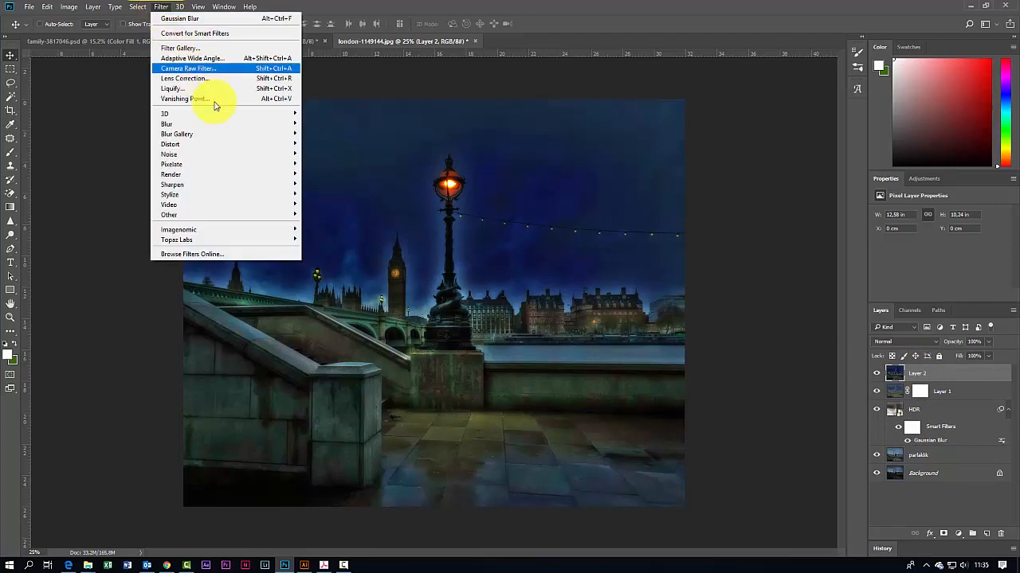
mouse_move(289, 215)
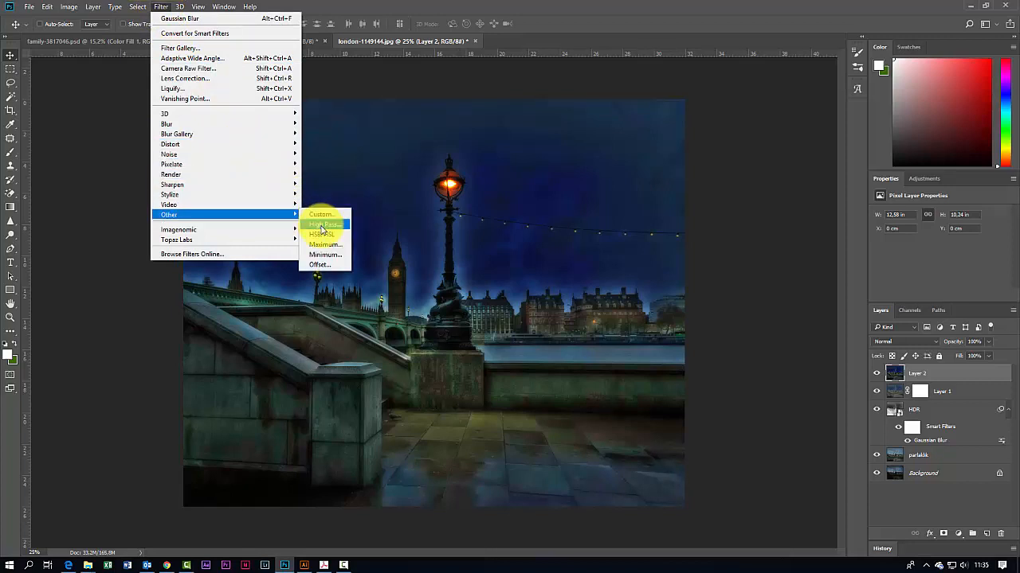
click(321, 225)
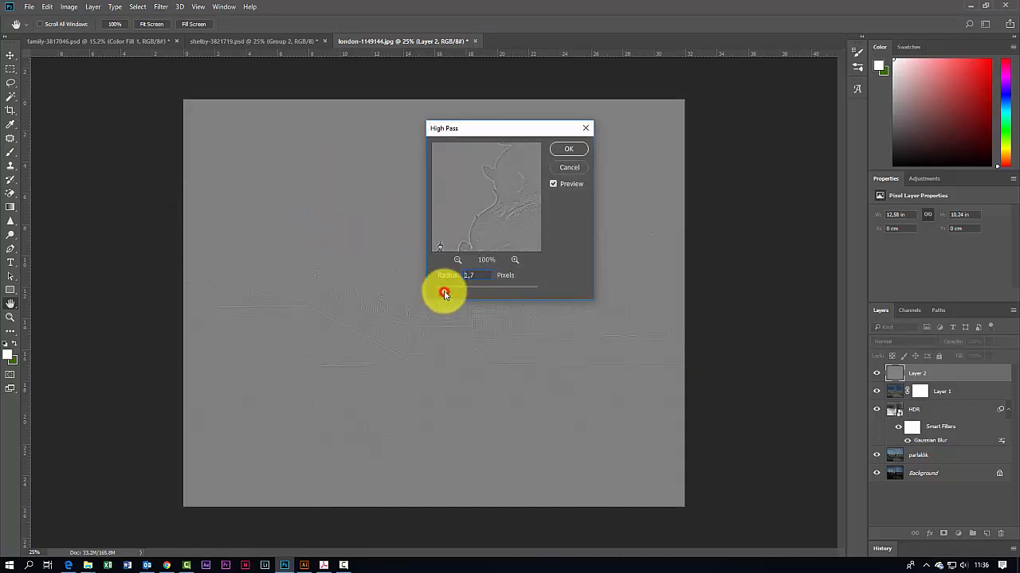
drag(444, 294, 439, 290)
click(457, 261)
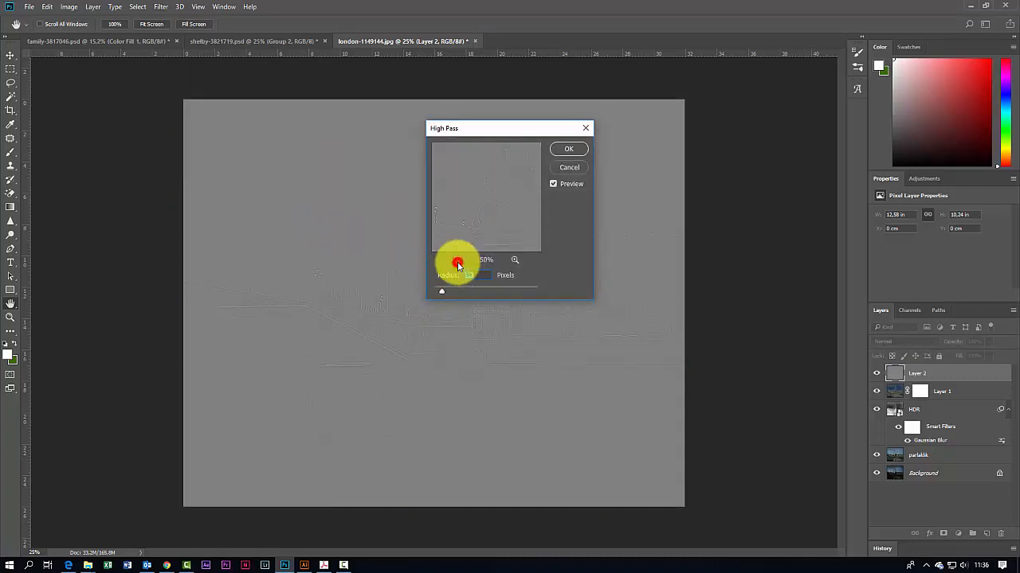
click(458, 262)
drag(499, 212, 491, 220)
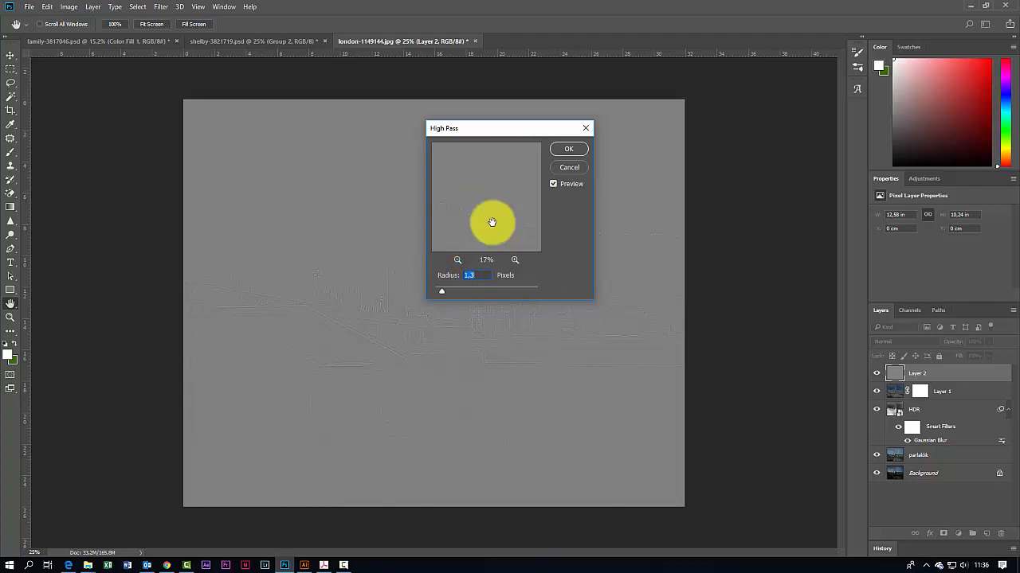
click(514, 260)
drag(507, 228, 488, 213)
drag(442, 296, 440, 295)
click(514, 260)
drag(438, 291, 446, 295)
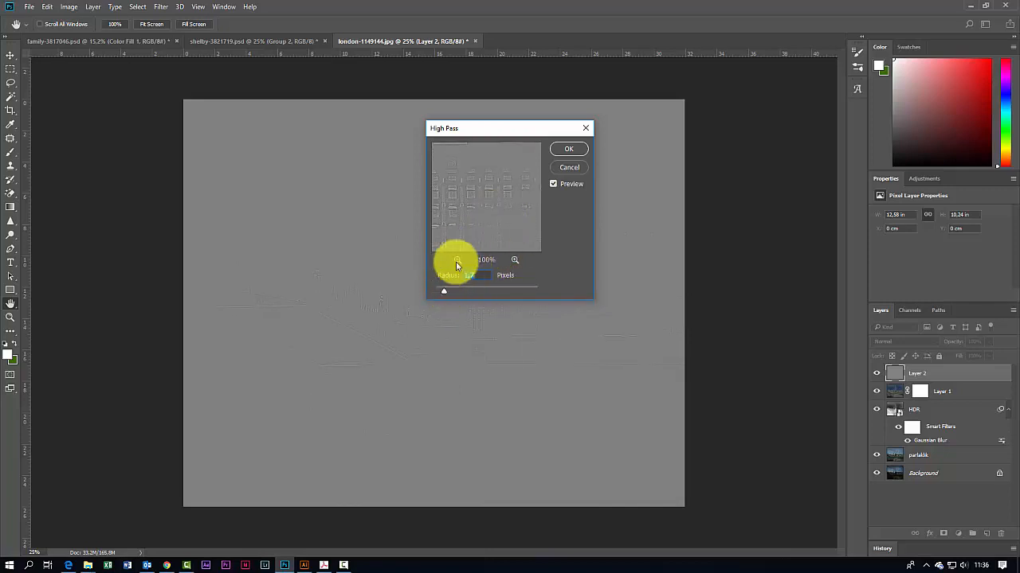
click(457, 262)
drag(445, 295, 447, 296)
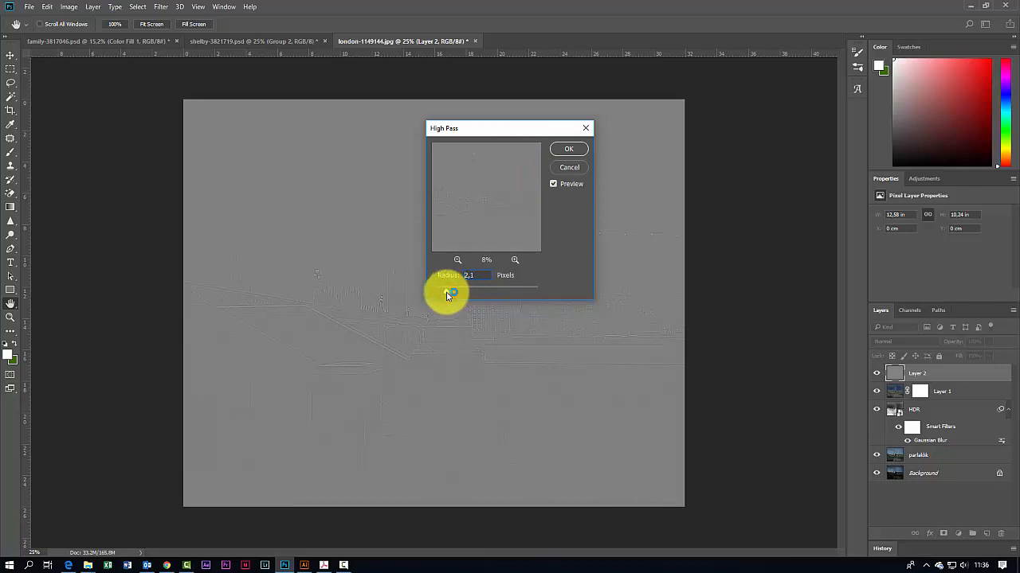
drag(445, 295, 447, 295)
click(567, 151)
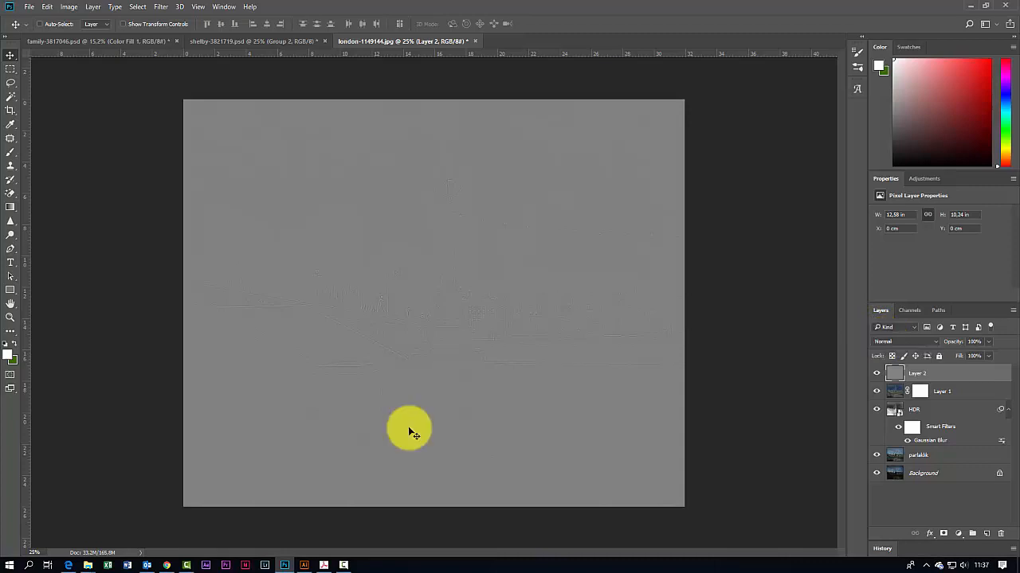
- Set the blend mode of the High Pass layer to Linear Light
click(885, 341)
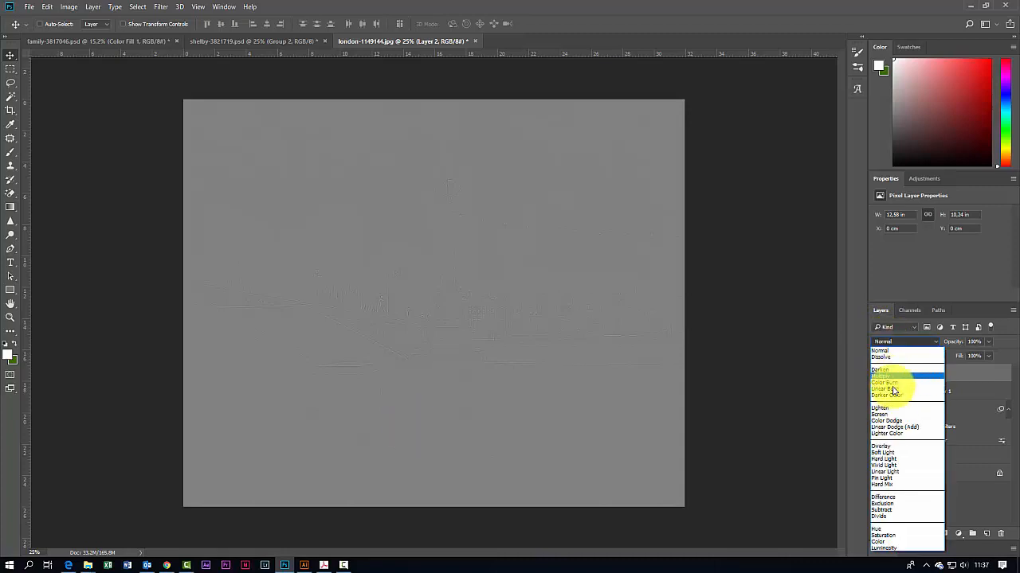
click(888, 474)
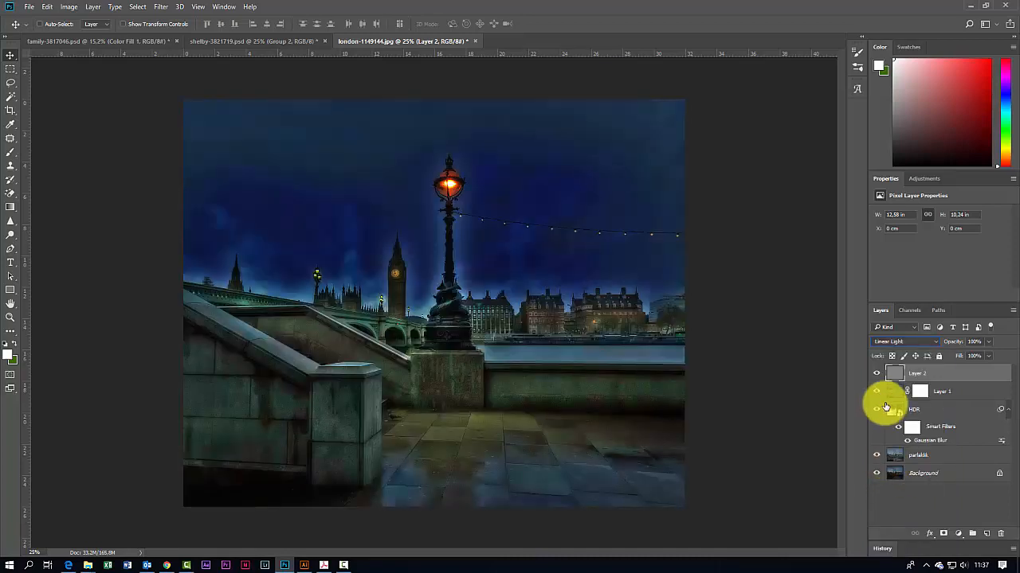
- Stamp all visible layers onto a new layer above the Linear Light layer and apply the Equalize adjustment to it
click(899, 373)
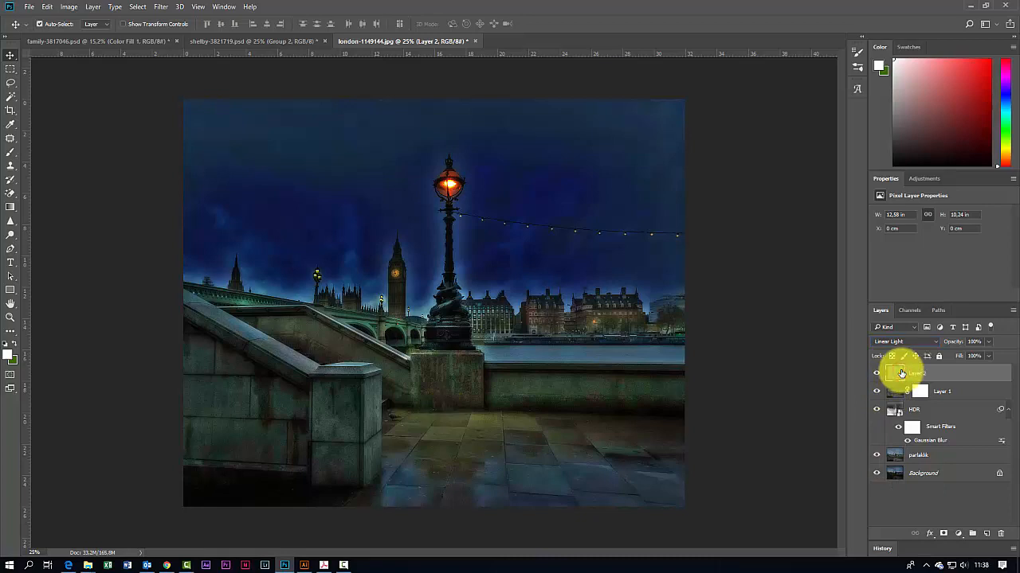
key(ctrl+shift+alt+e)
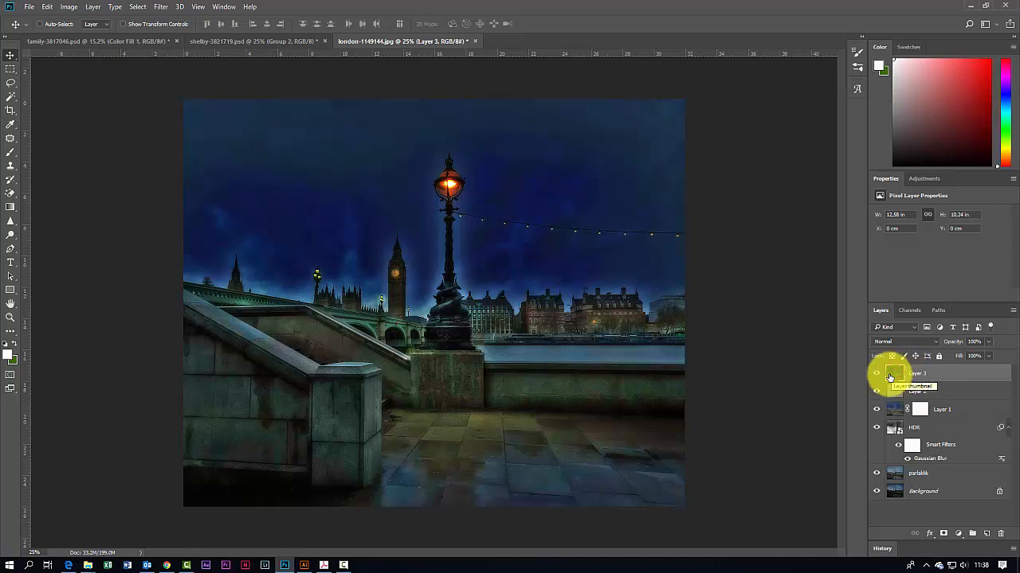
click(71, 7)
mouse_move(138, 34)
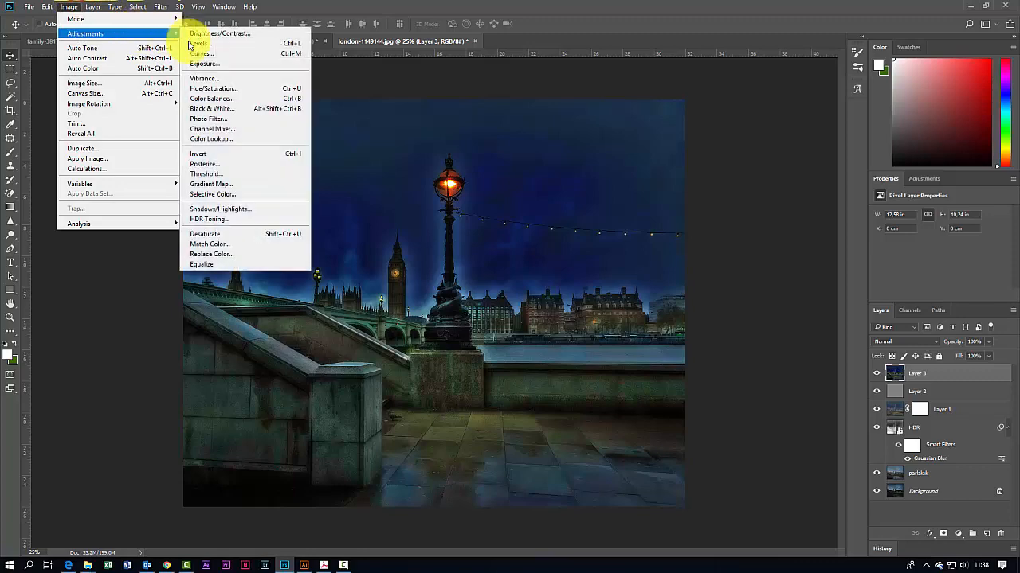
click(206, 264)
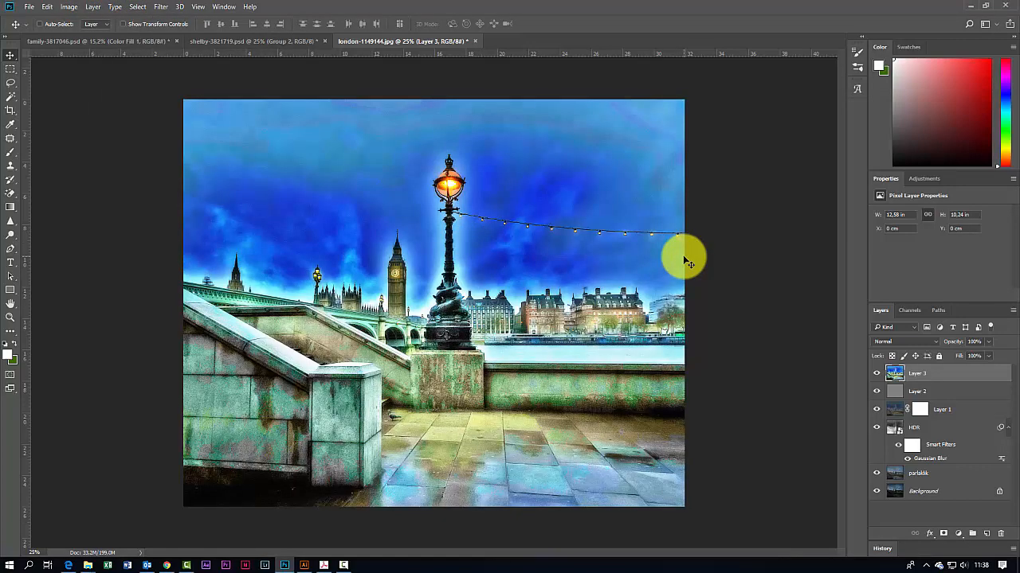
- Group all layers from the equalized layer down to parlaklık with the default group settings, and compare the image with and without the group
click(903, 373)
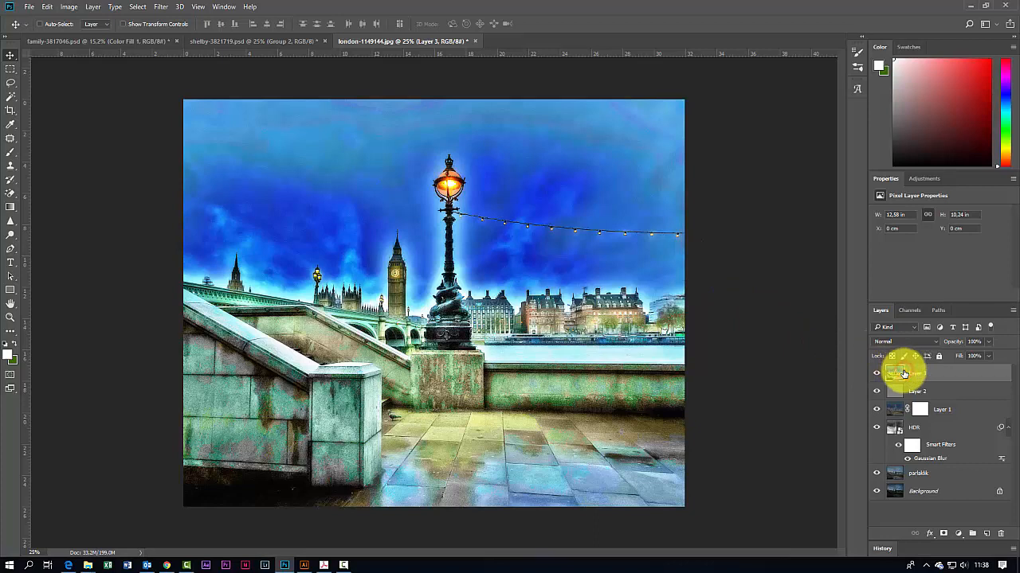
shift+click(900, 476)
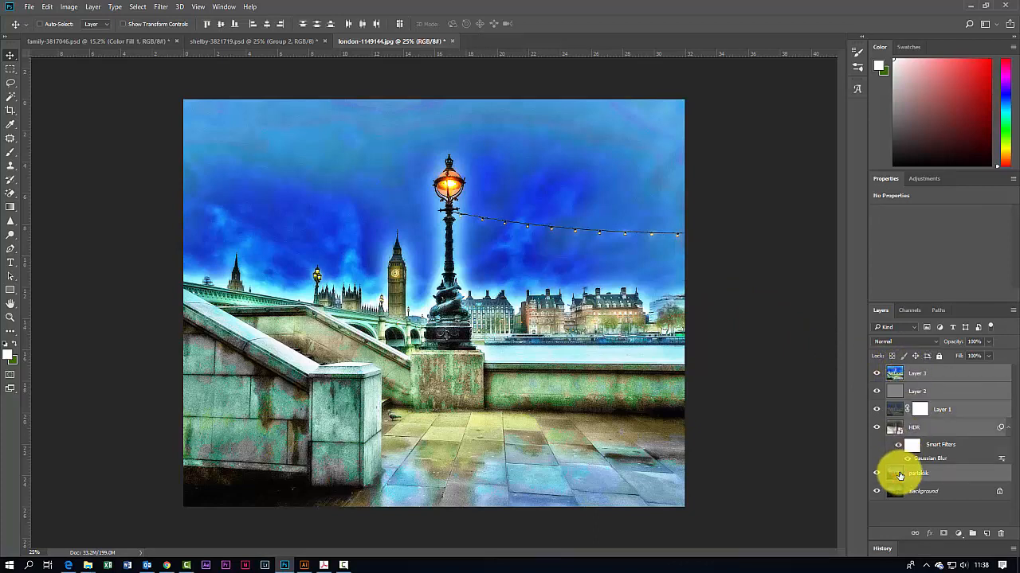
right_click(906, 476)
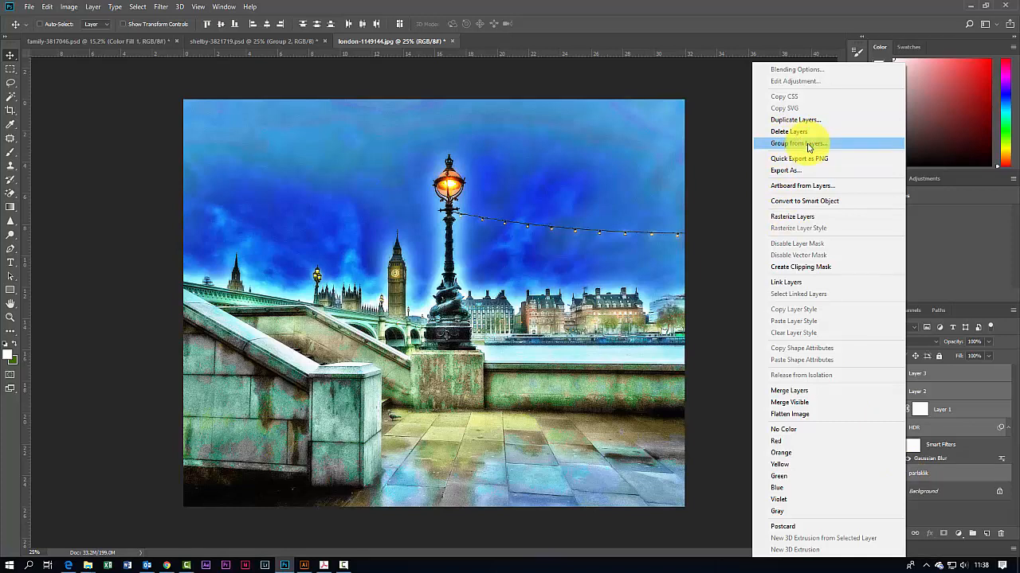
click(807, 144)
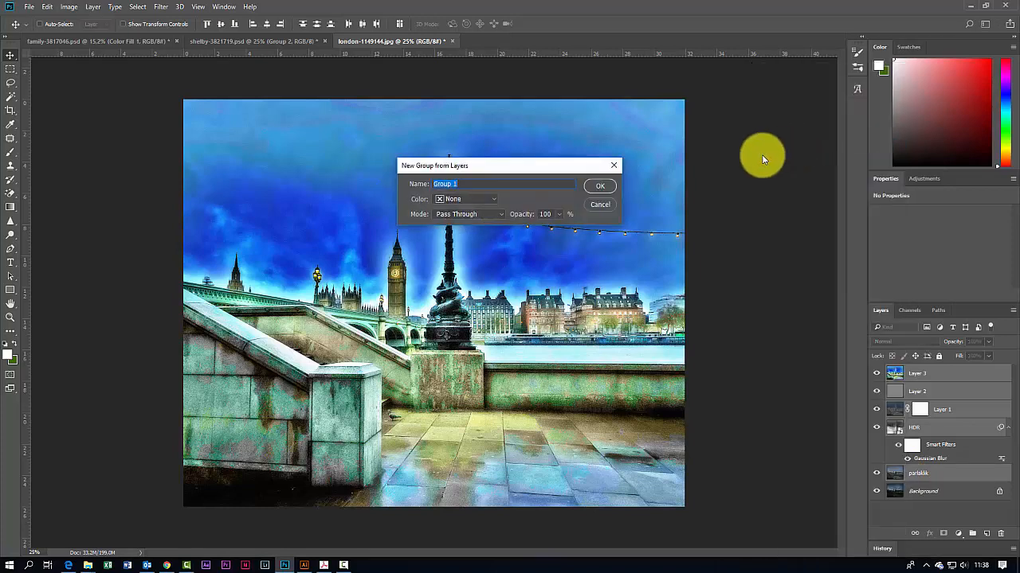
click(591, 187)
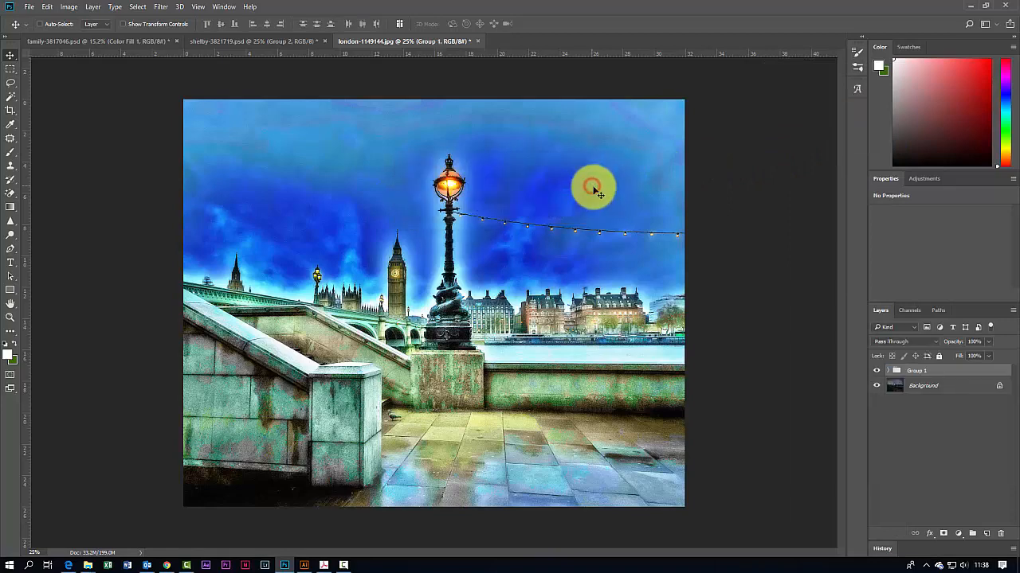
click(876, 372)
click(876, 371)
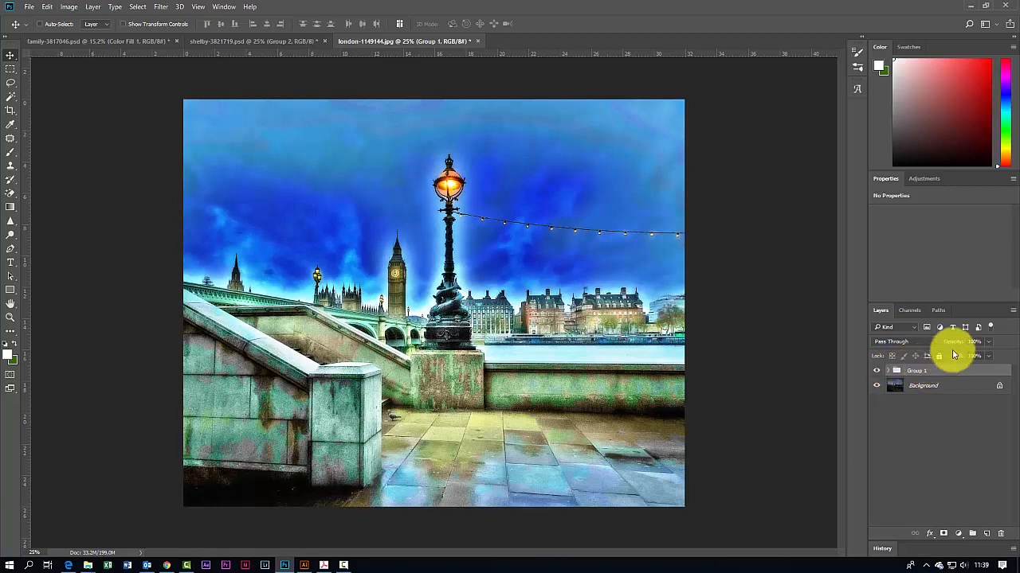
- Lower the layer group's opacity to 76% and compare the image with and without the group
mouse_move(948, 339)
mouse_down()
mouse_move(938, 339)
mouse_move(961, 345)
mouse_move(948, 344)
mouse_up()
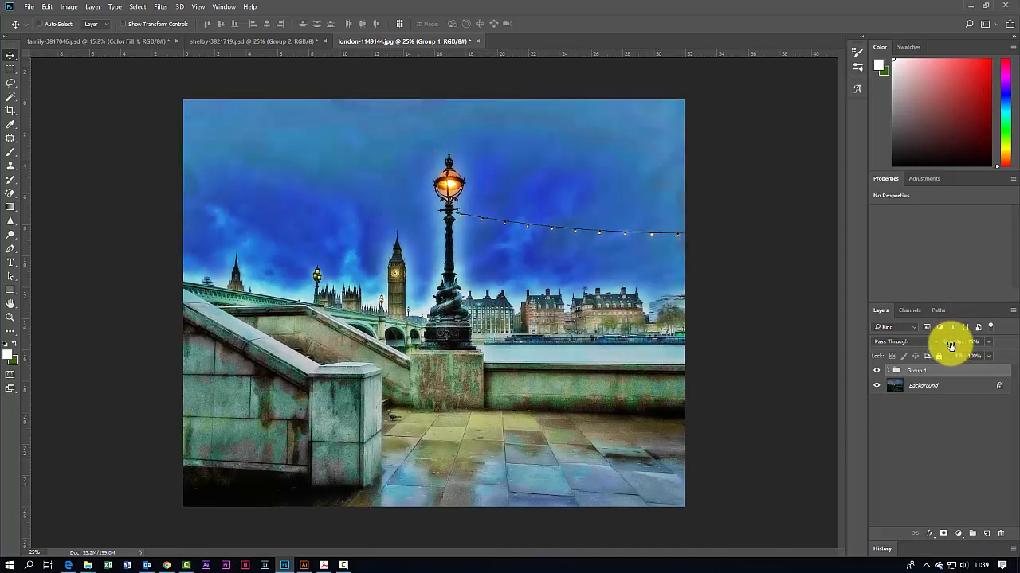
click(877, 371)
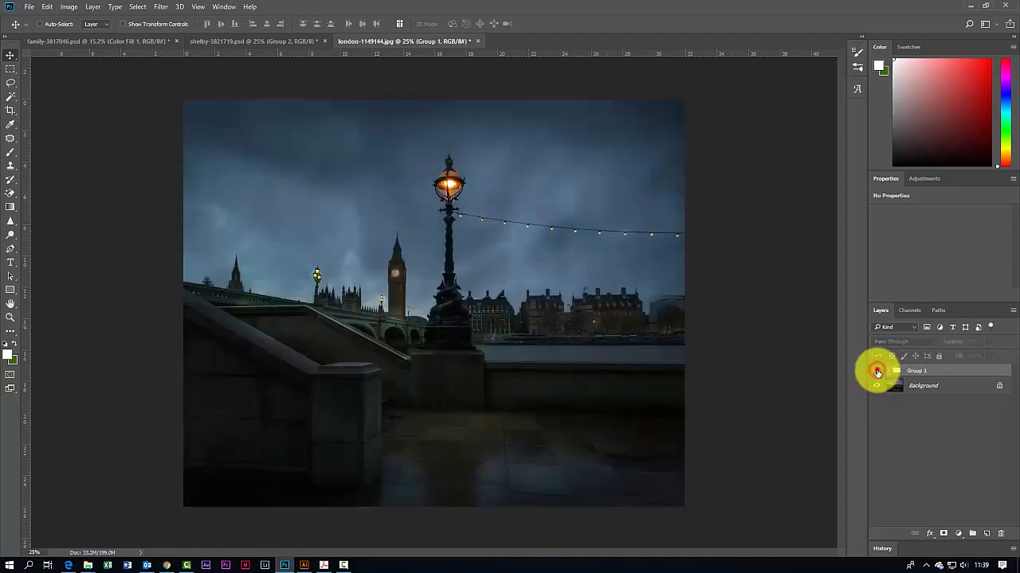
click(877, 371)
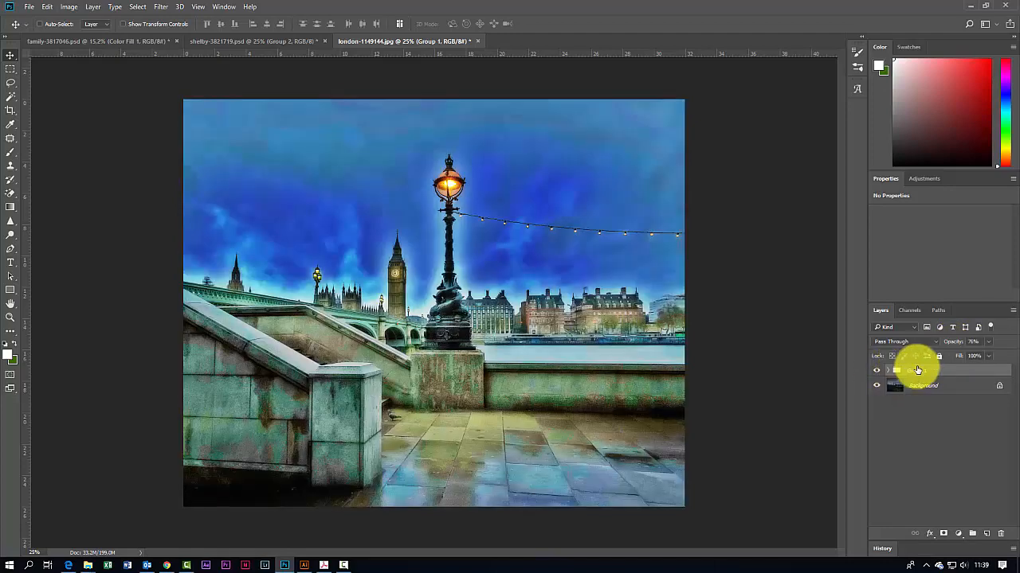
- Add a Brightness/Contrast adjustment layer above the group and increase its contrast moderately
click(957, 533)
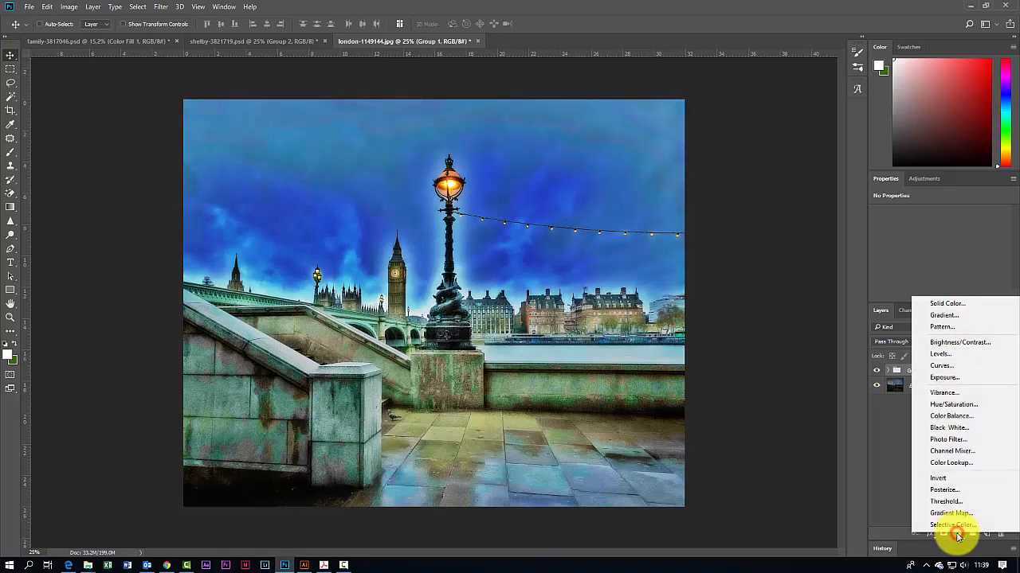
click(960, 344)
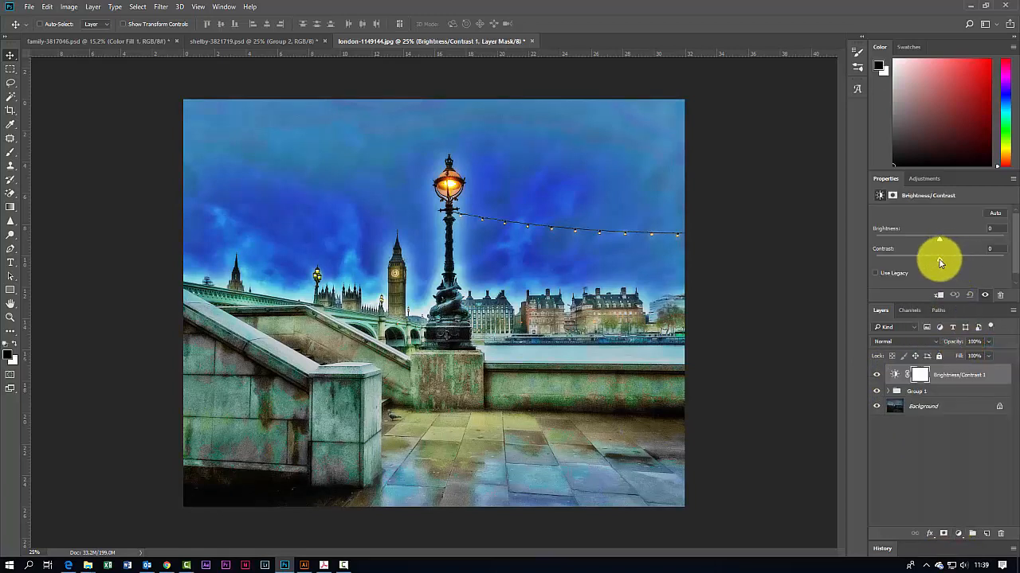
drag(940, 260, 961, 256)
click(918, 376)
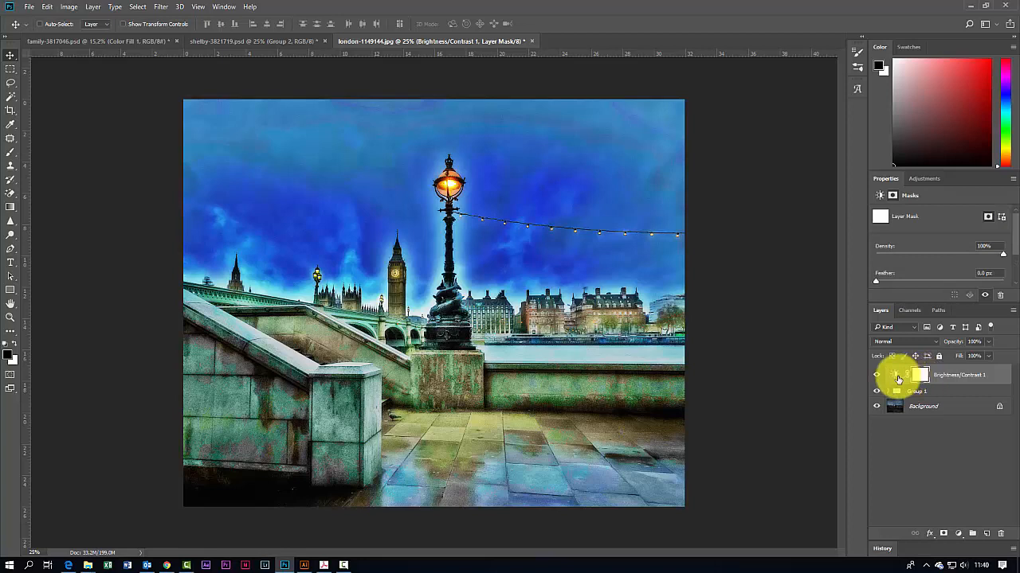
click(896, 375)
shift+click(899, 391)
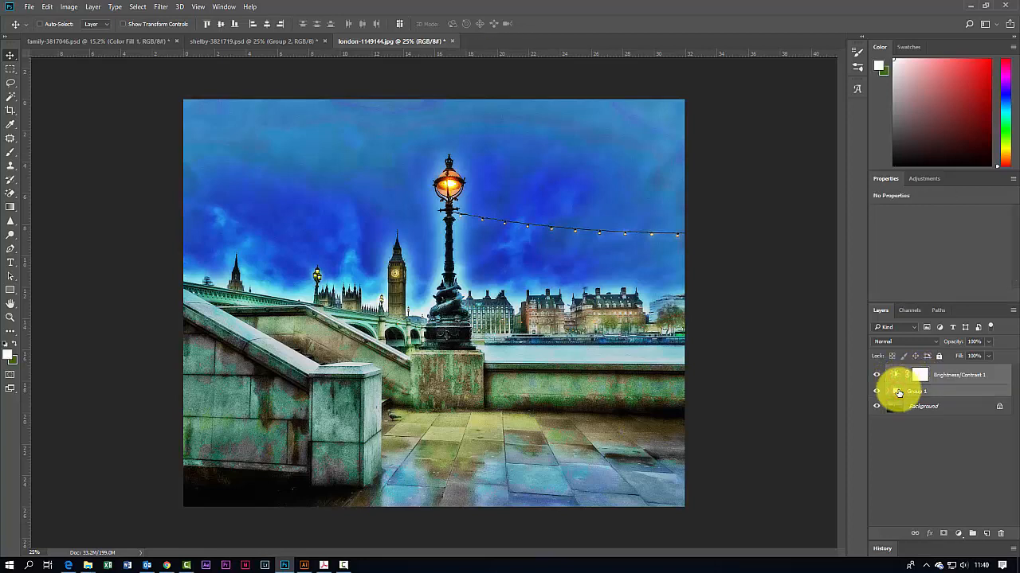
right_click(899, 393)
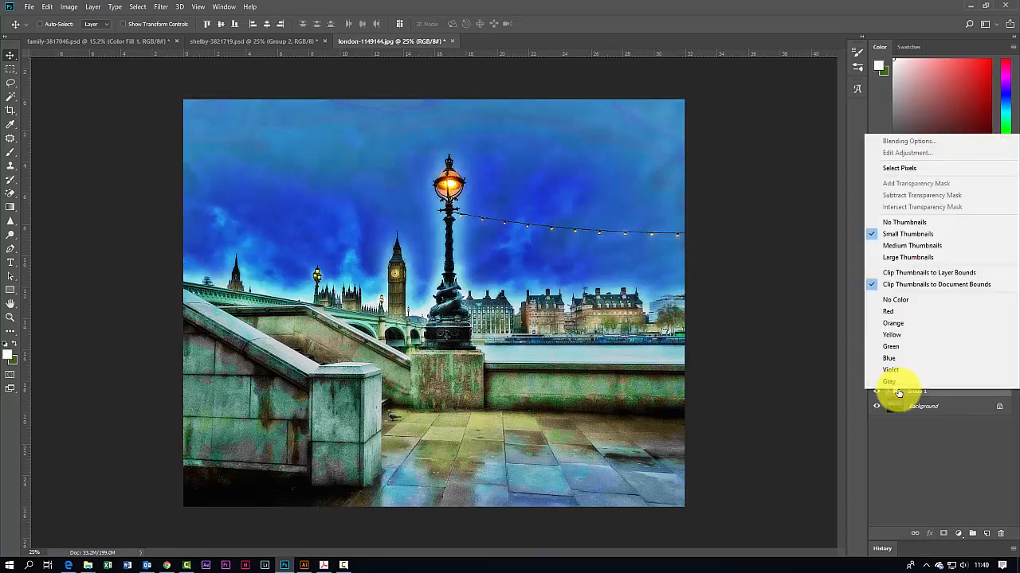
right_click(924, 391)
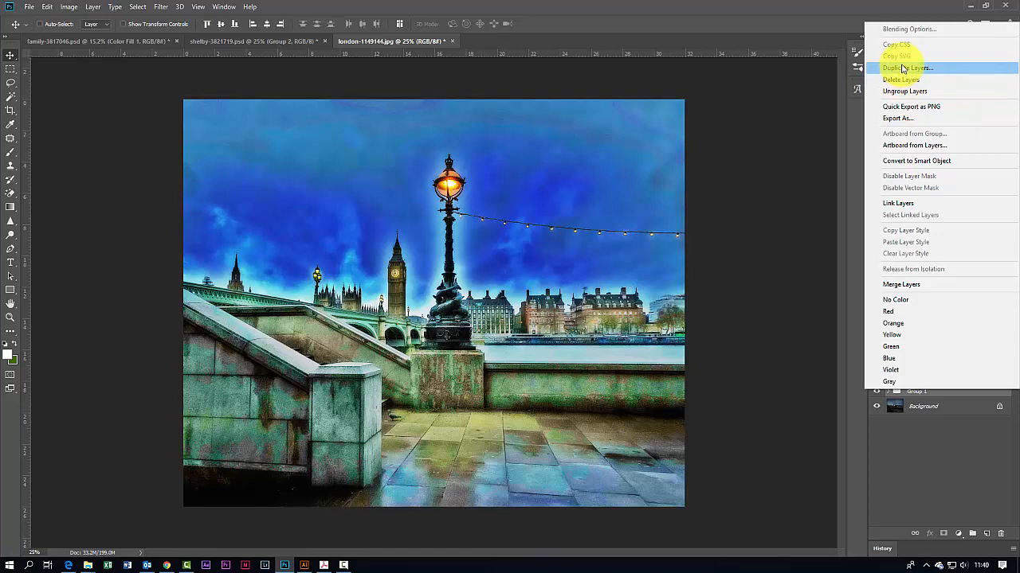
click(911, 483)
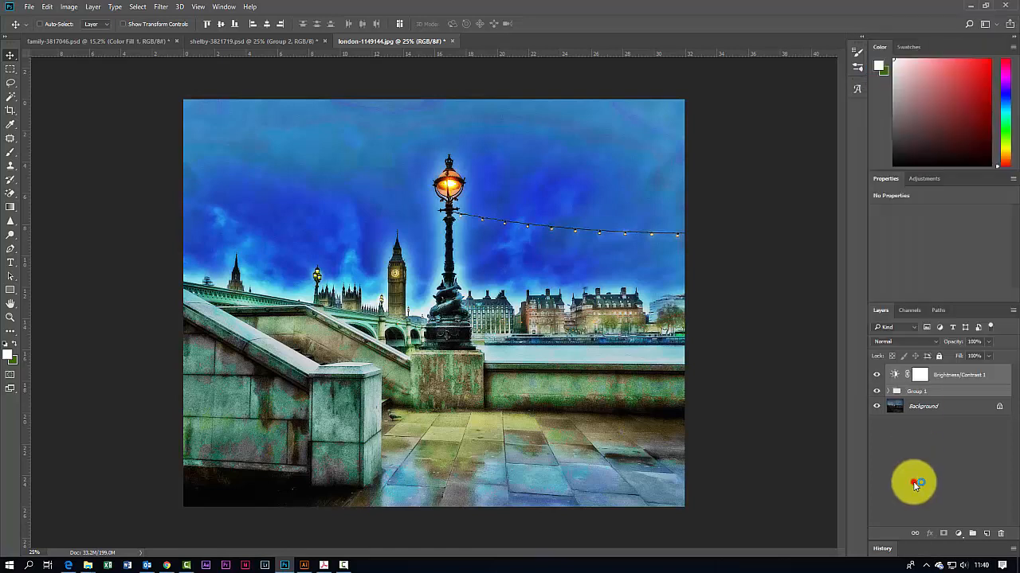
- Group the Brightness/Contrast layer with Group 1, and compare the finished HDR effect with the original photo
click(916, 390)
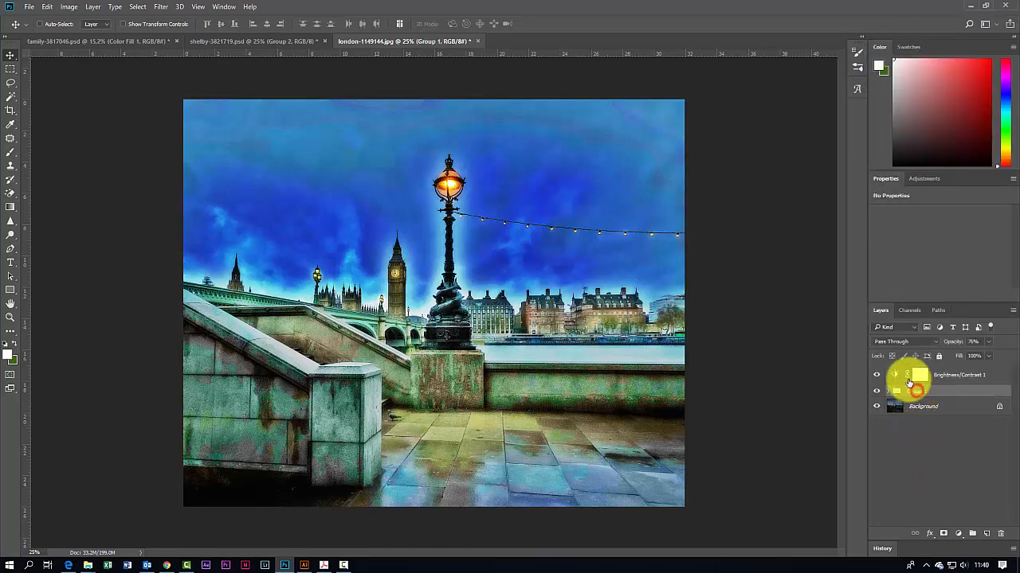
shift+click(903, 377)
key(ctrl+g)
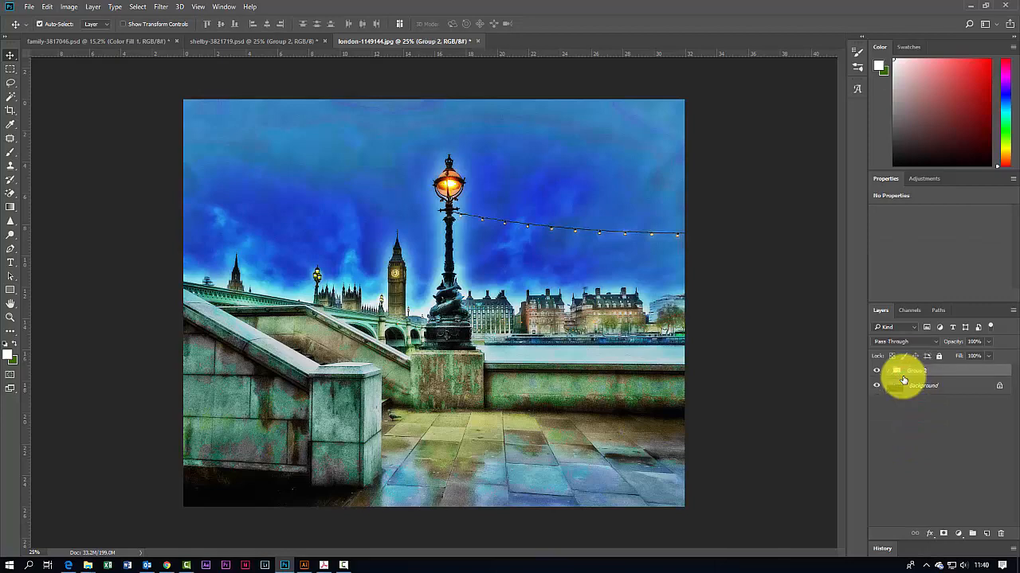
click(876, 371)
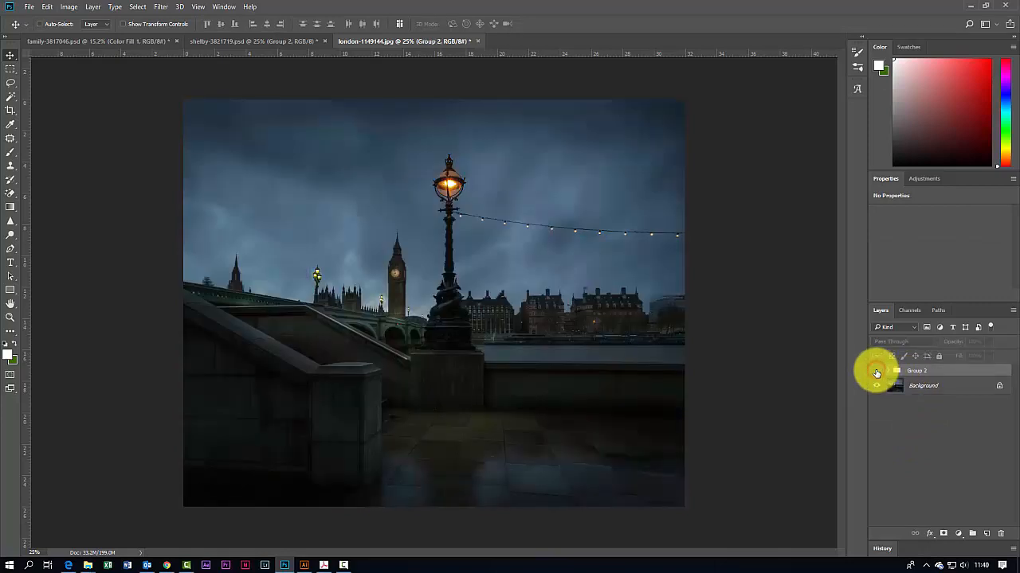
click(876, 372)
click(876, 372)
click(876, 372)
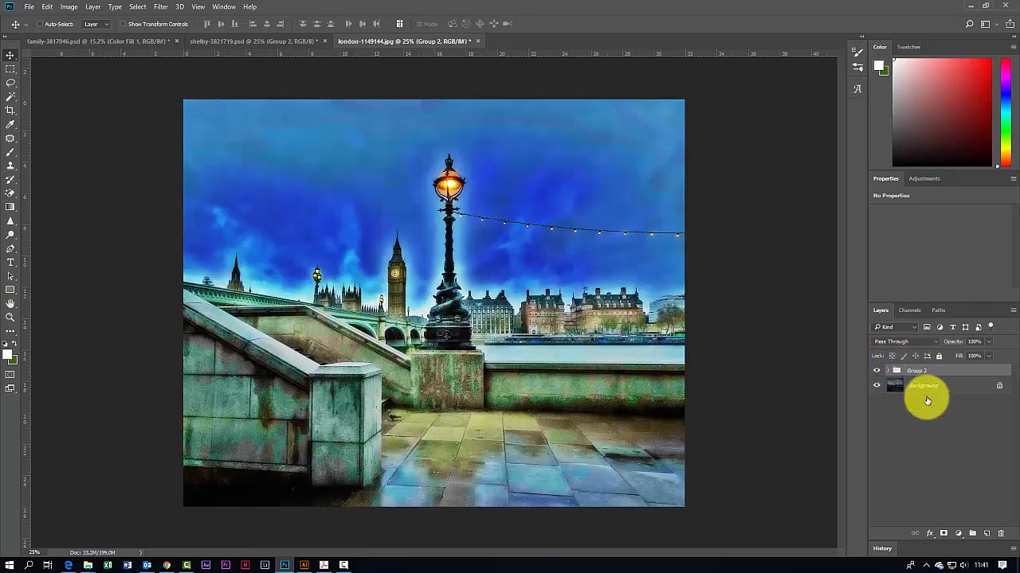